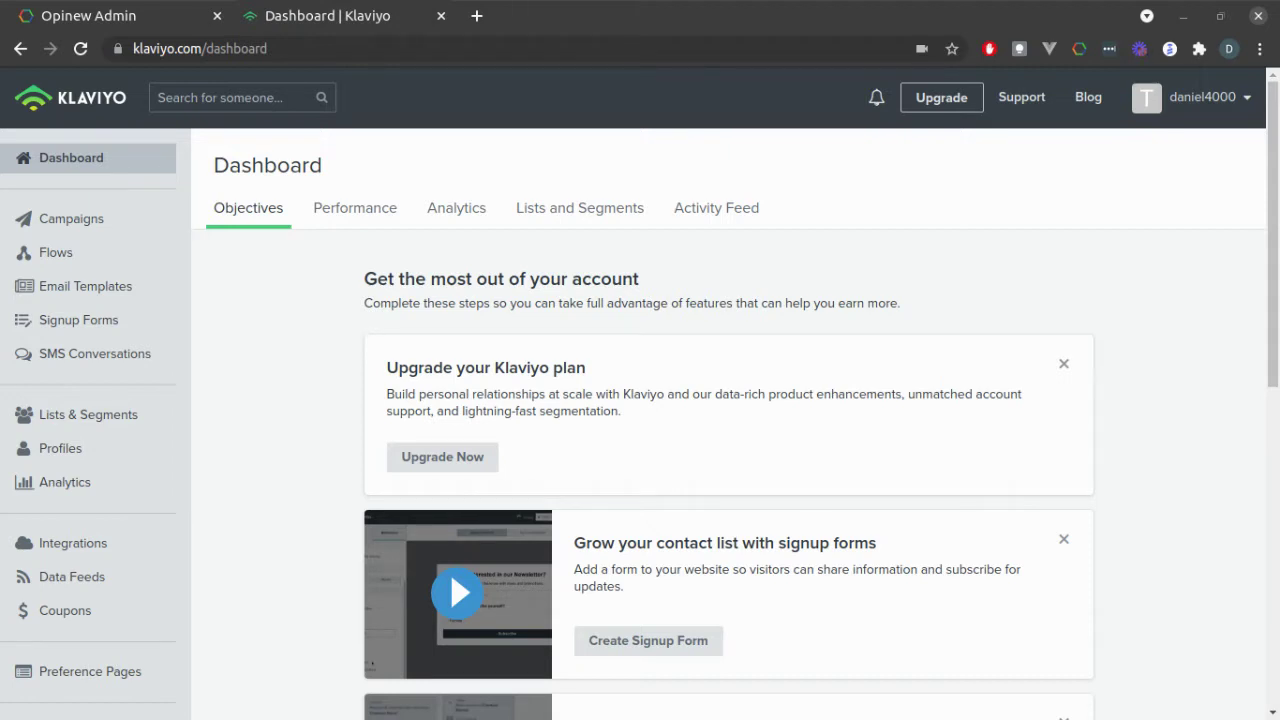
# Start a new segment under Lists & Segments and name it "opinew 5 star reviewers"
pyautogui.click(138, 414)
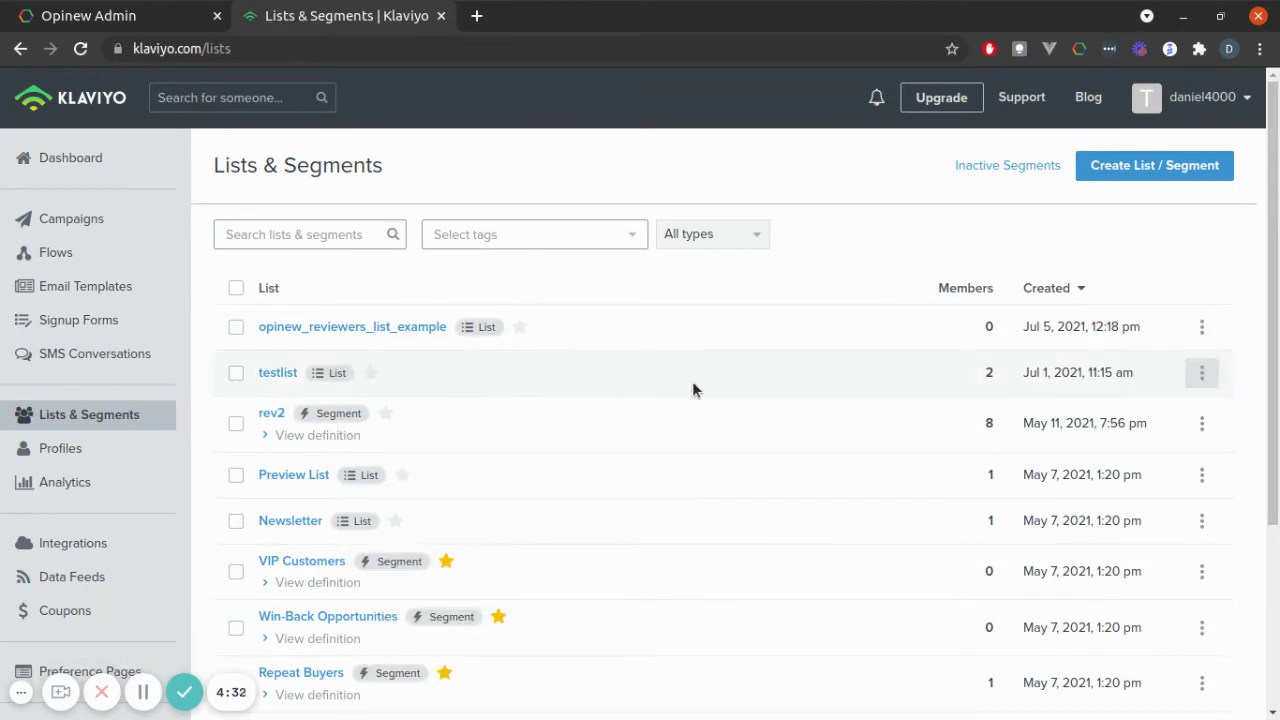
pyautogui.click(1135, 176)
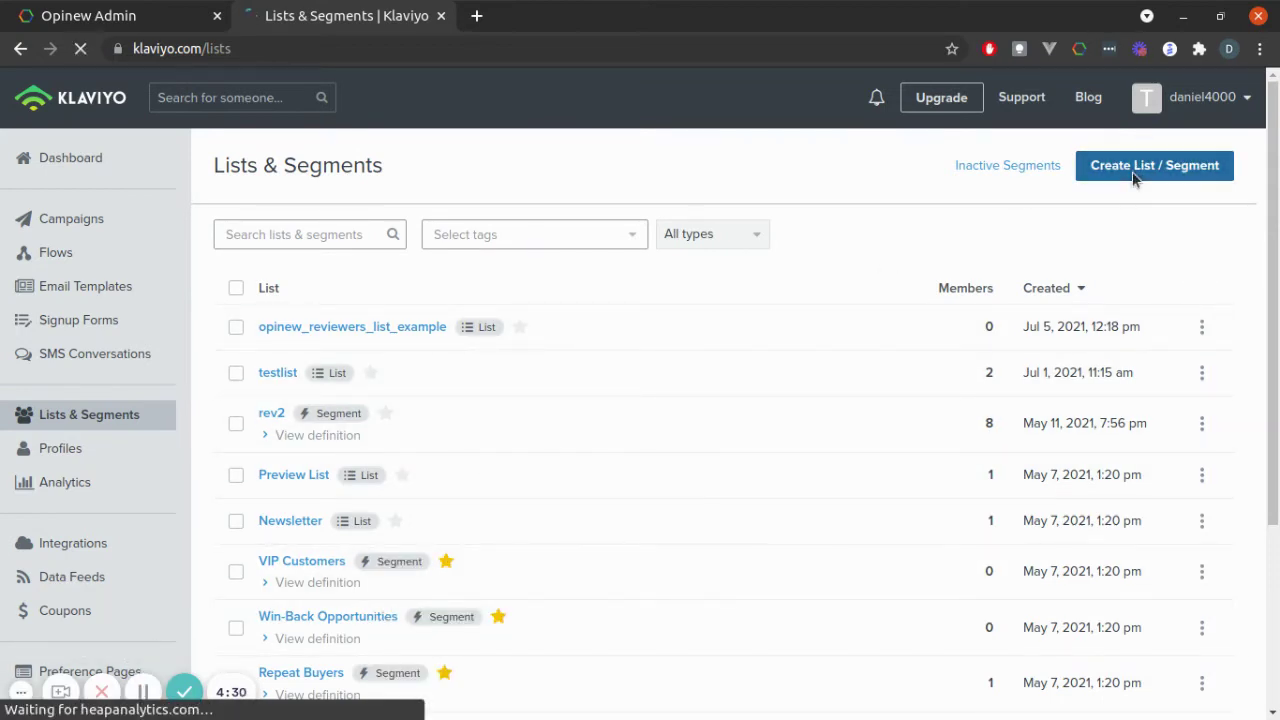
pyautogui.click(847, 358)
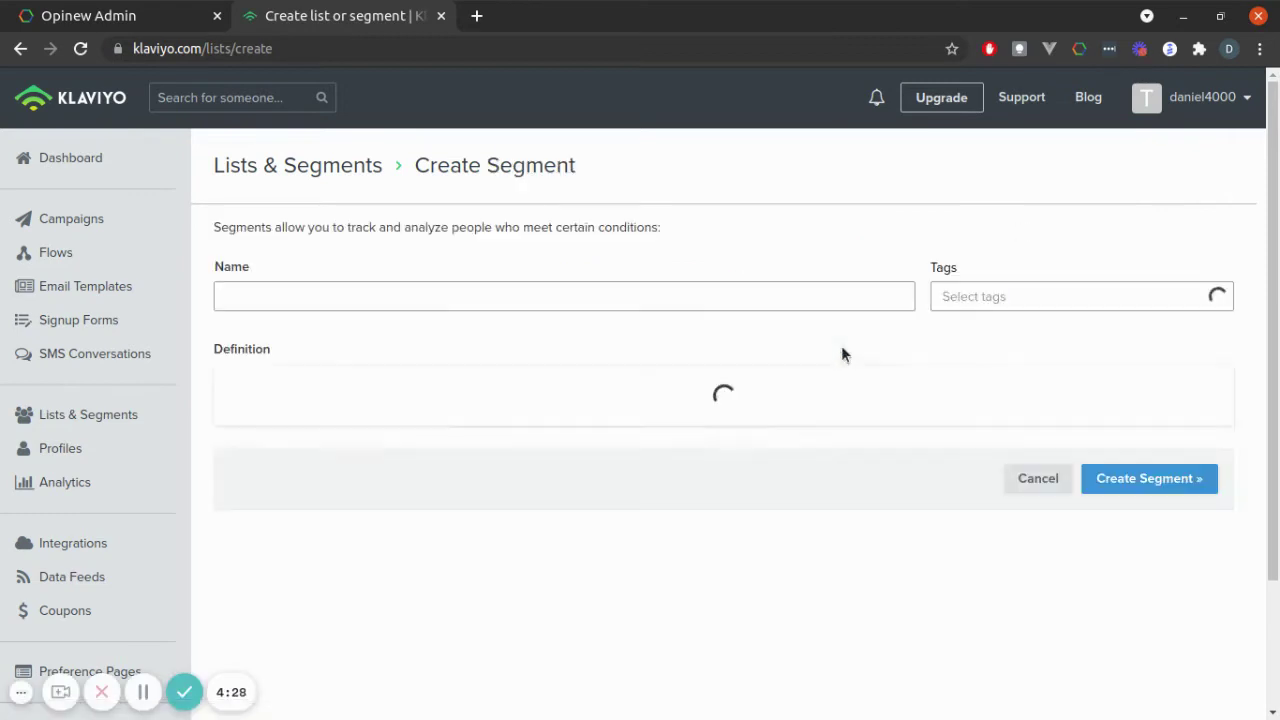
pyautogui.click(660, 294)
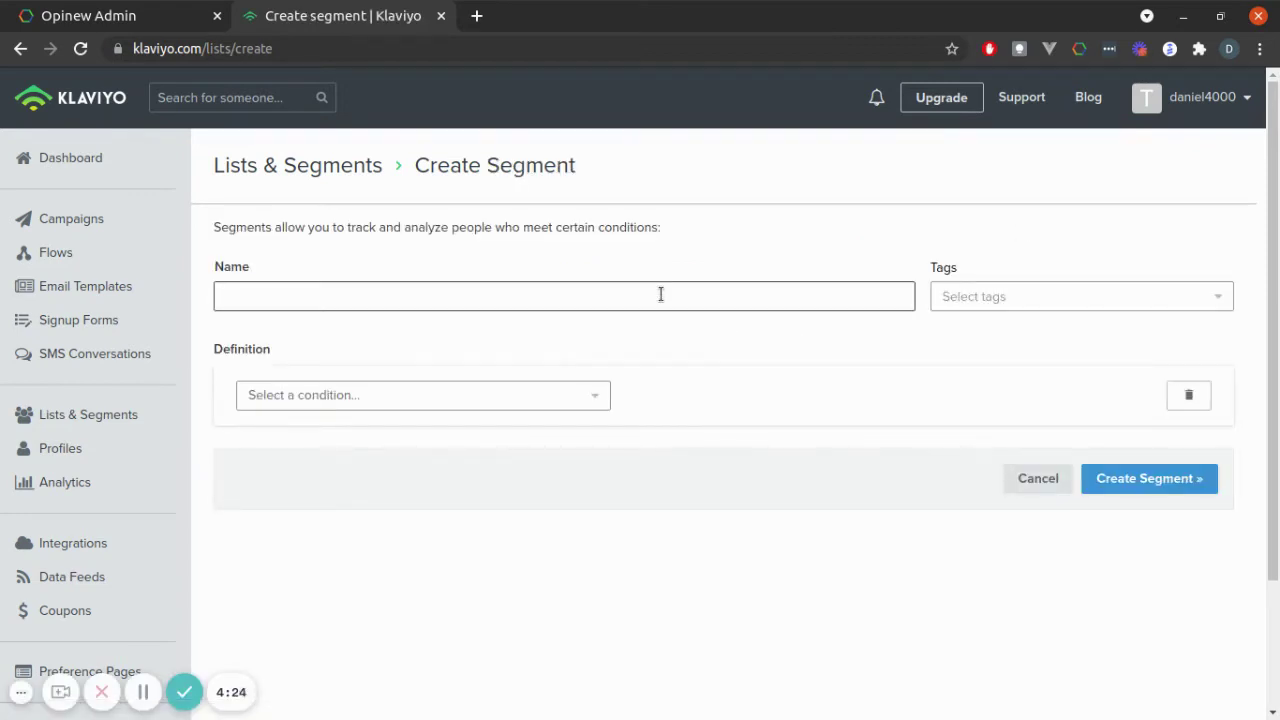
pyautogui.write('opinew 5 star')
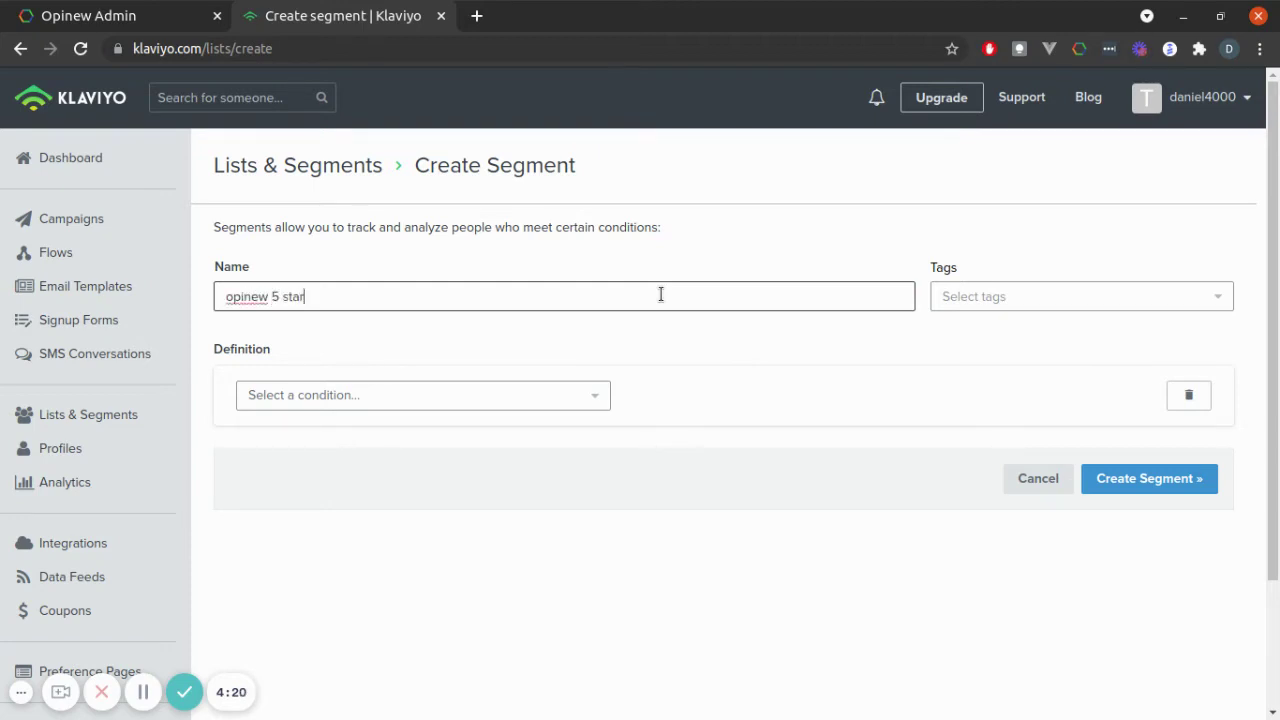
pyautogui.write(' reviewers')
# Define the segment by what someone has done, using the metric Left a review on Opinew
pyautogui.click(448, 402)
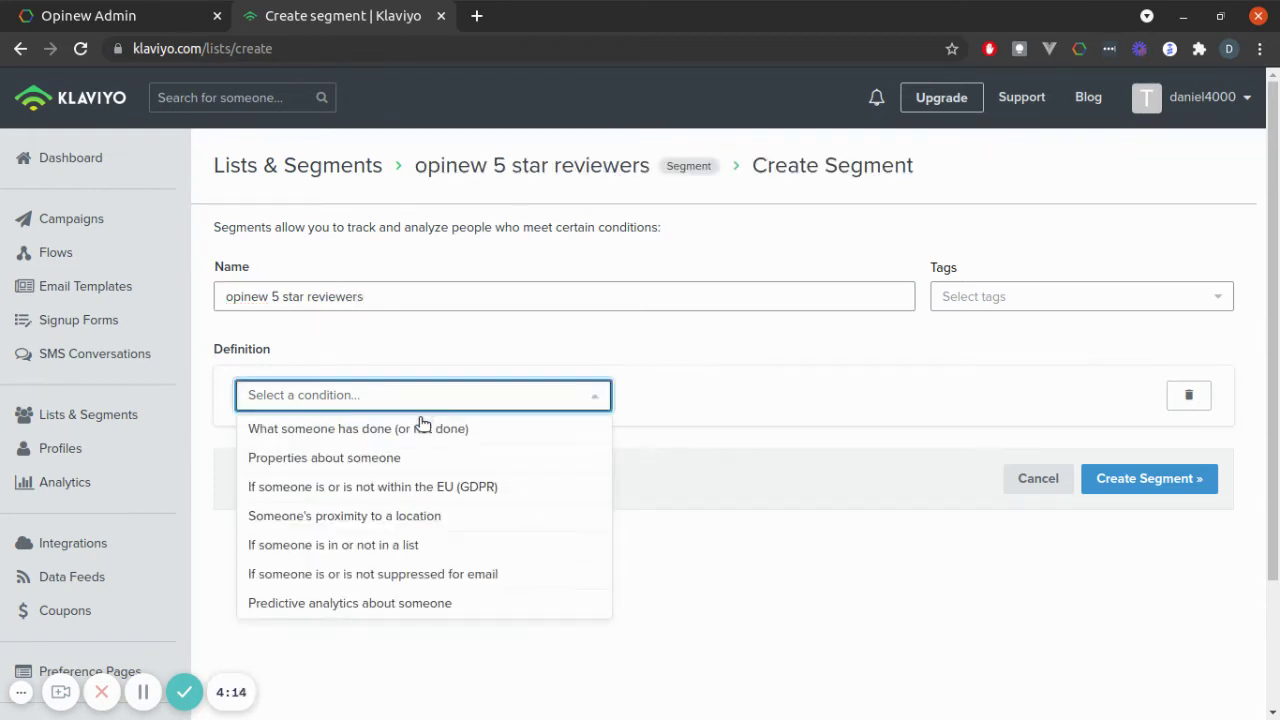
pyautogui.click(412, 430)
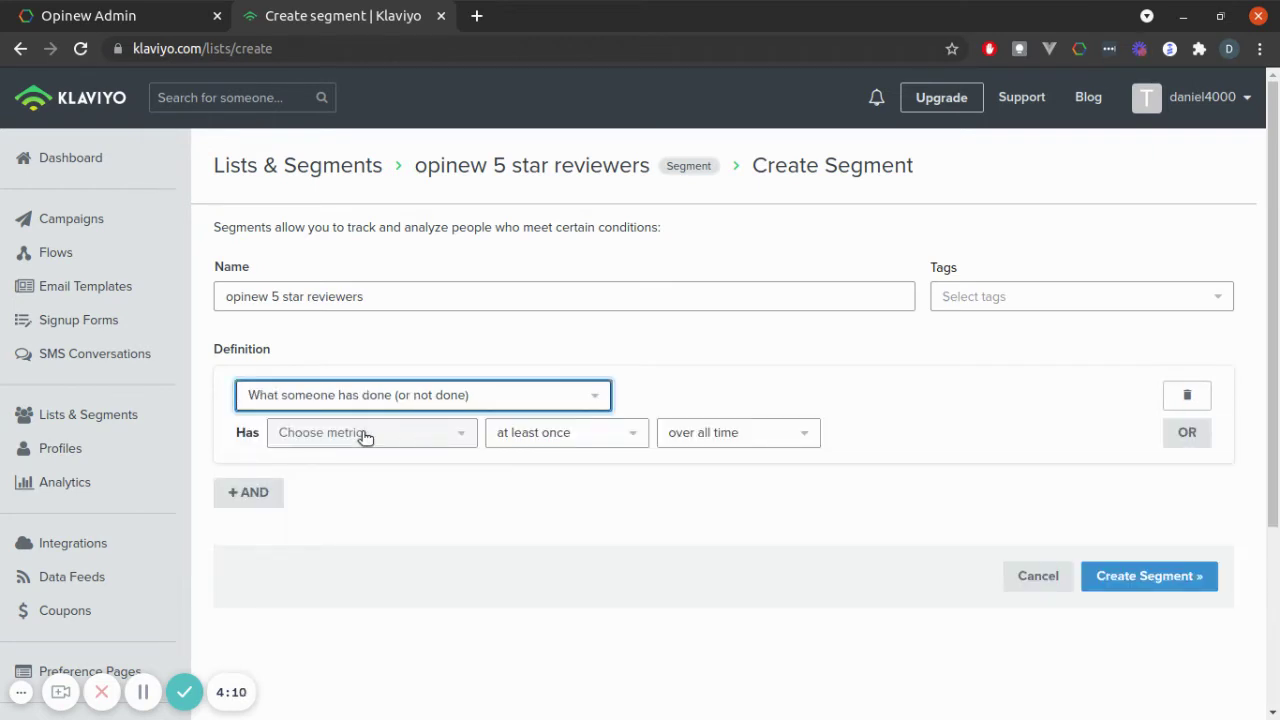
pyautogui.click(365, 437)
pyautogui.scroll(-4, 380, 540)
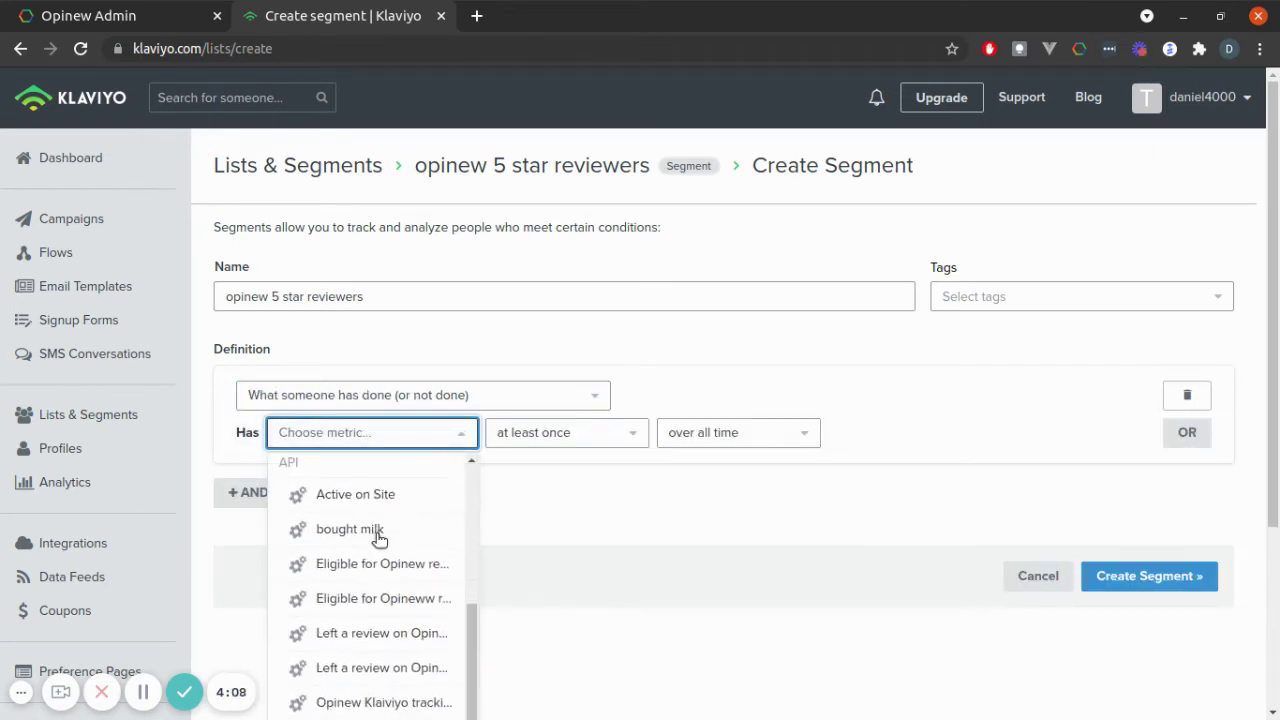
pyautogui.click(373, 632)
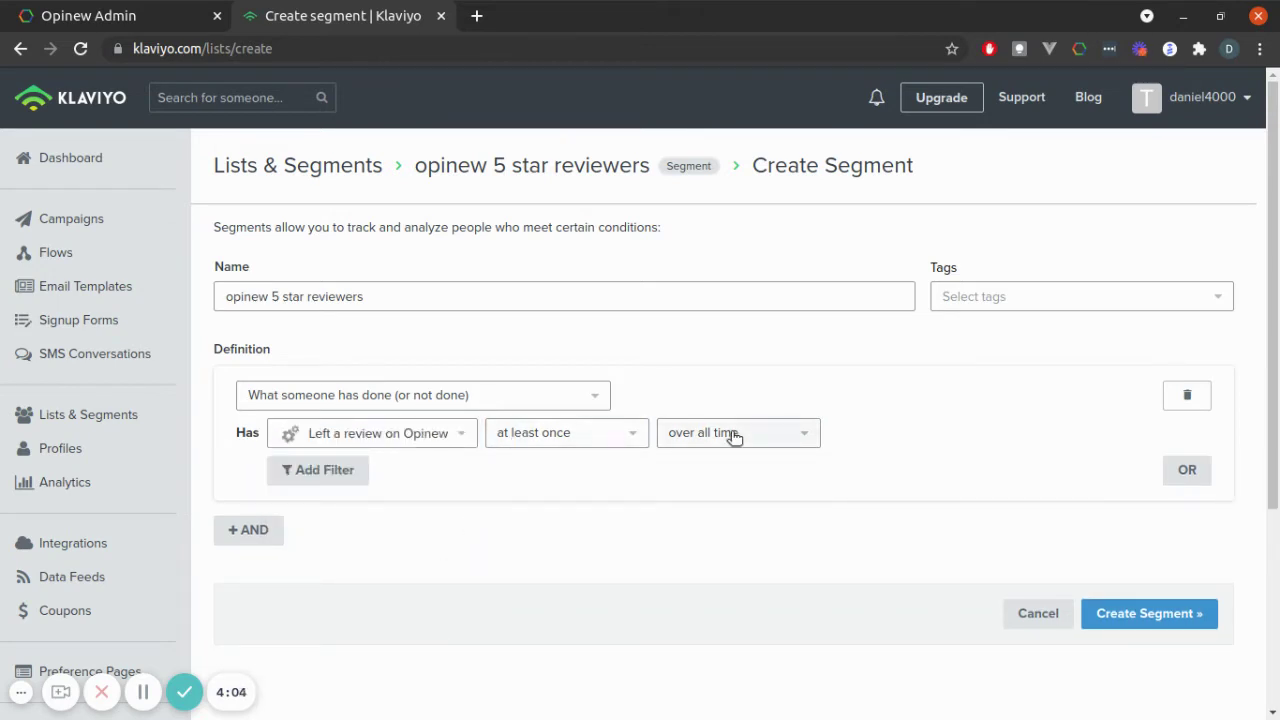
# Filter the review condition to a review star rating containing 5 stars and create the segment
pyautogui.click(348, 472)
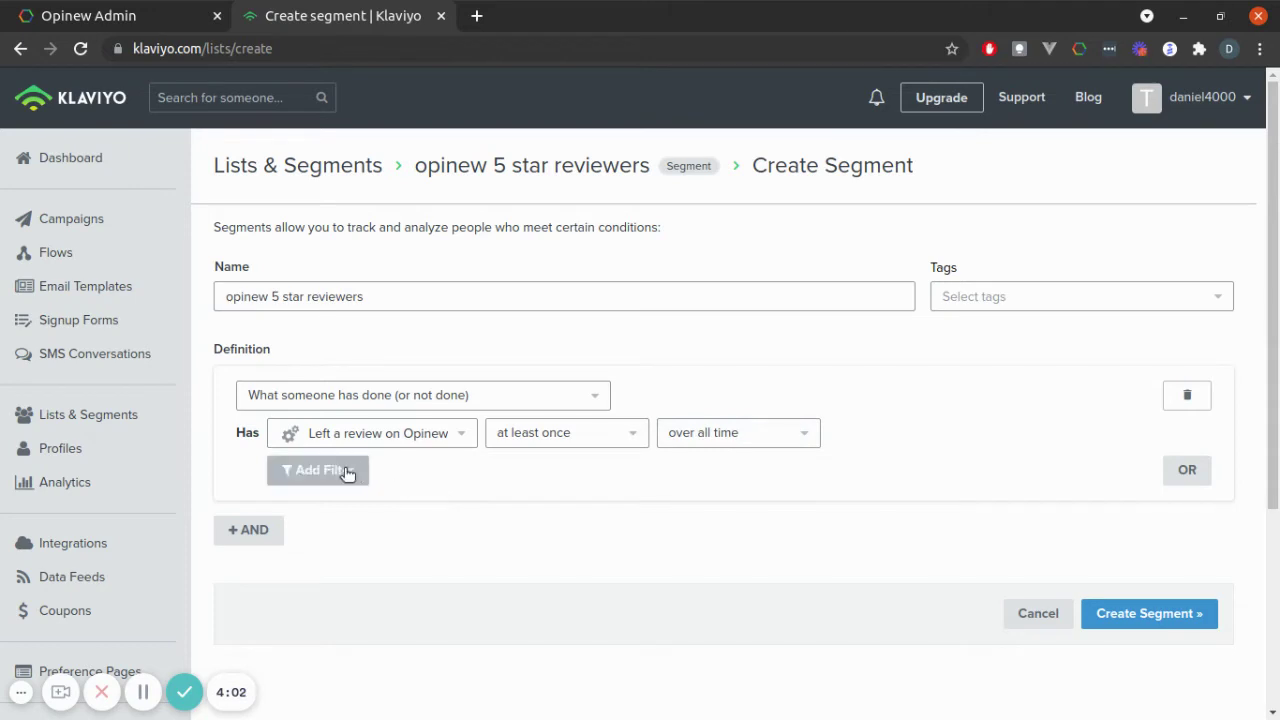
pyautogui.click(394, 473)
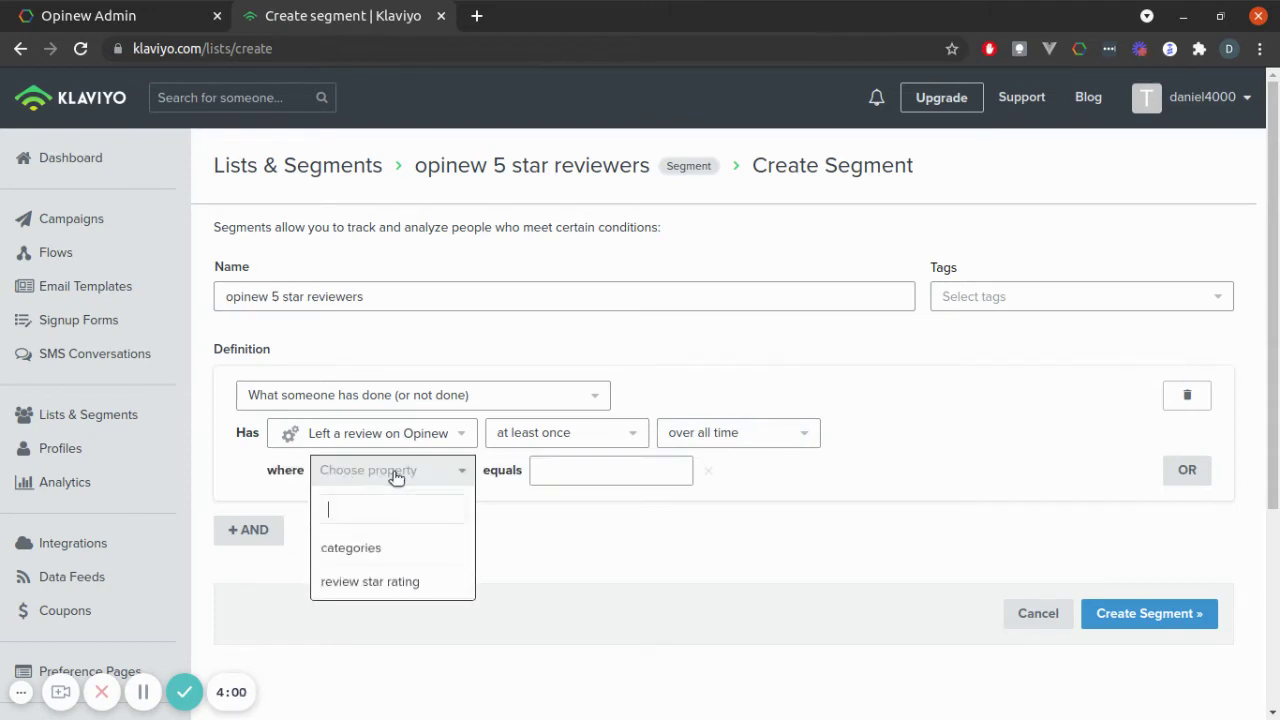
pyautogui.click(394, 584)
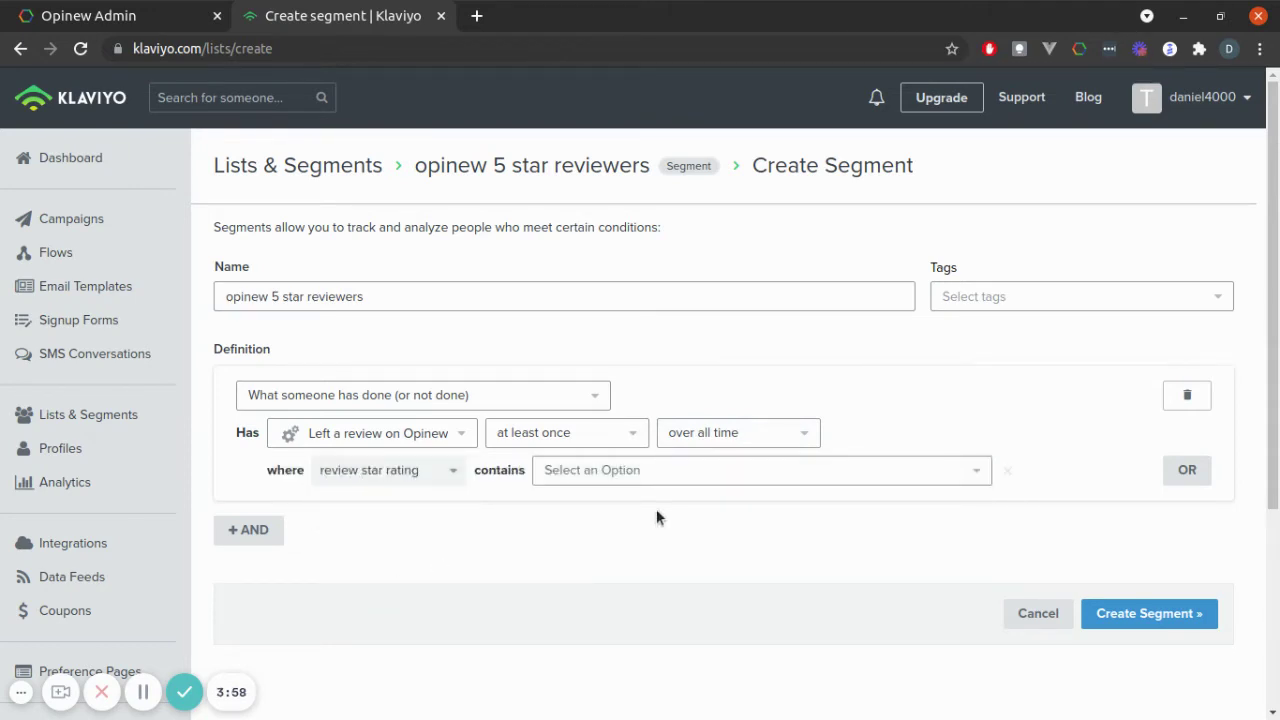
pyautogui.click(643, 480)
pyautogui.click(550, 664)
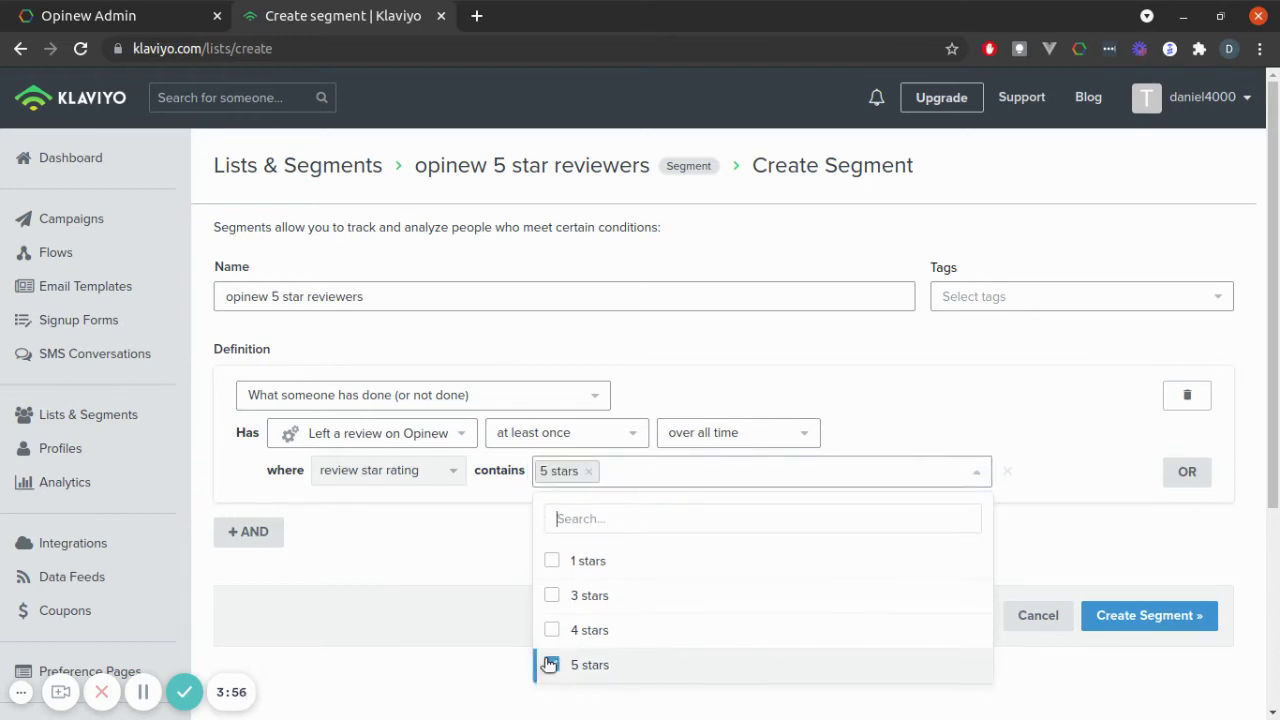
pyautogui.click(497, 546)
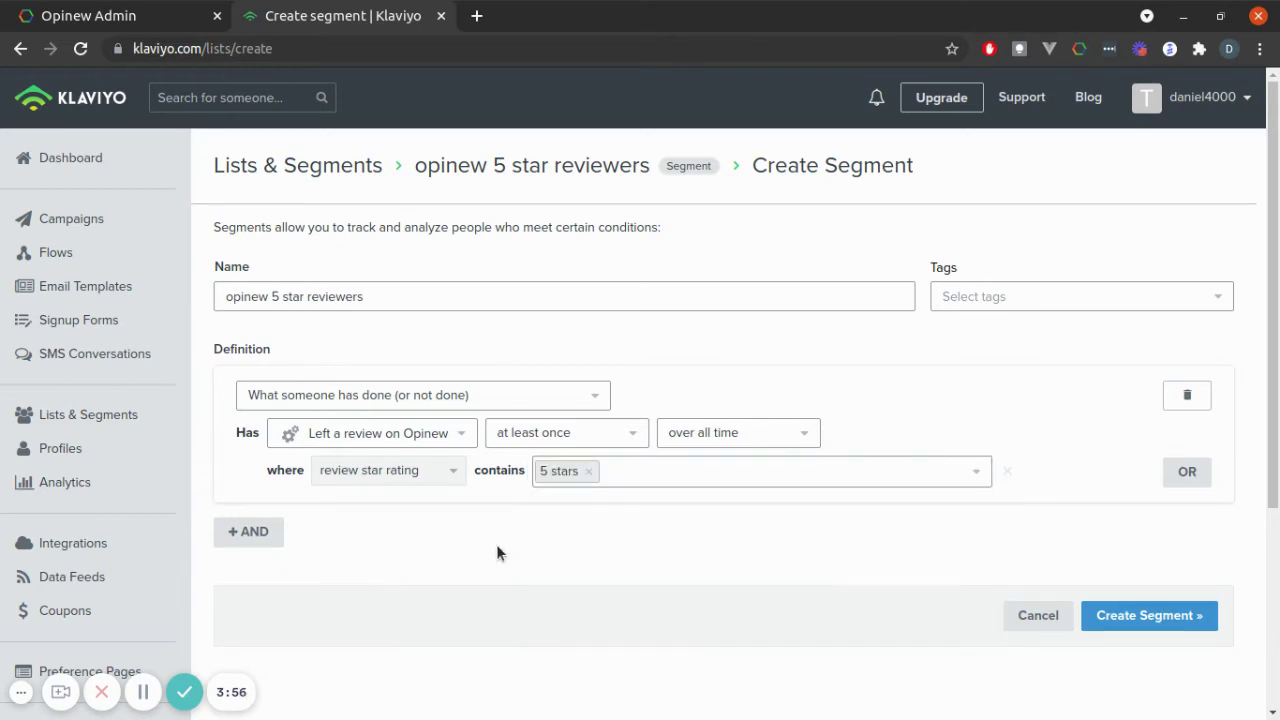
pyautogui.click(1144, 618)
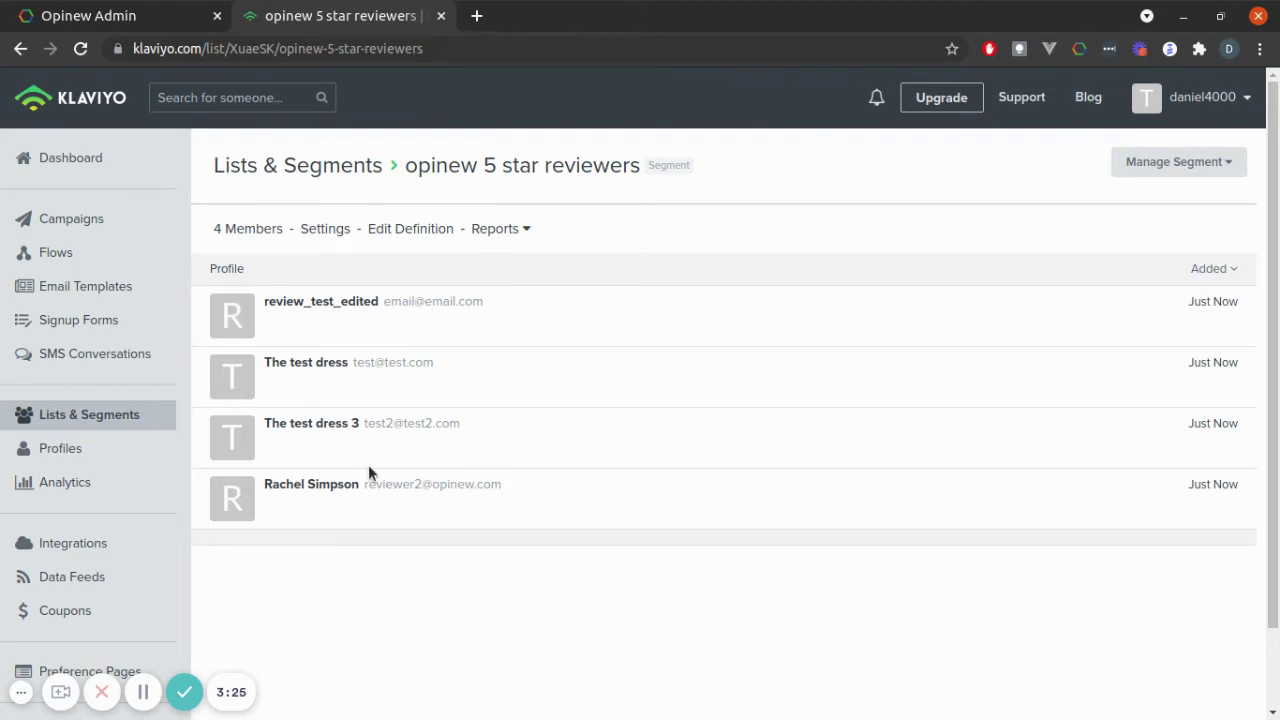
# Create a new campaign of the Email type
pyautogui.click(95, 212)
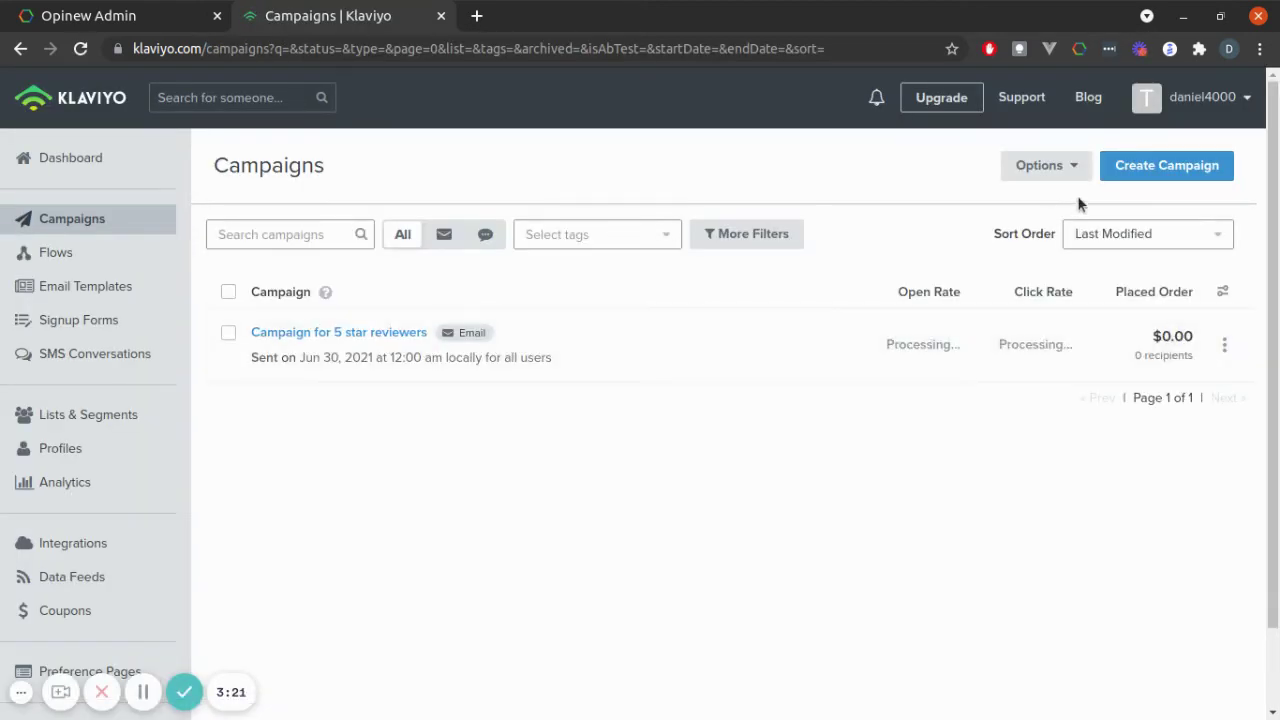
pyautogui.click(1137, 165)
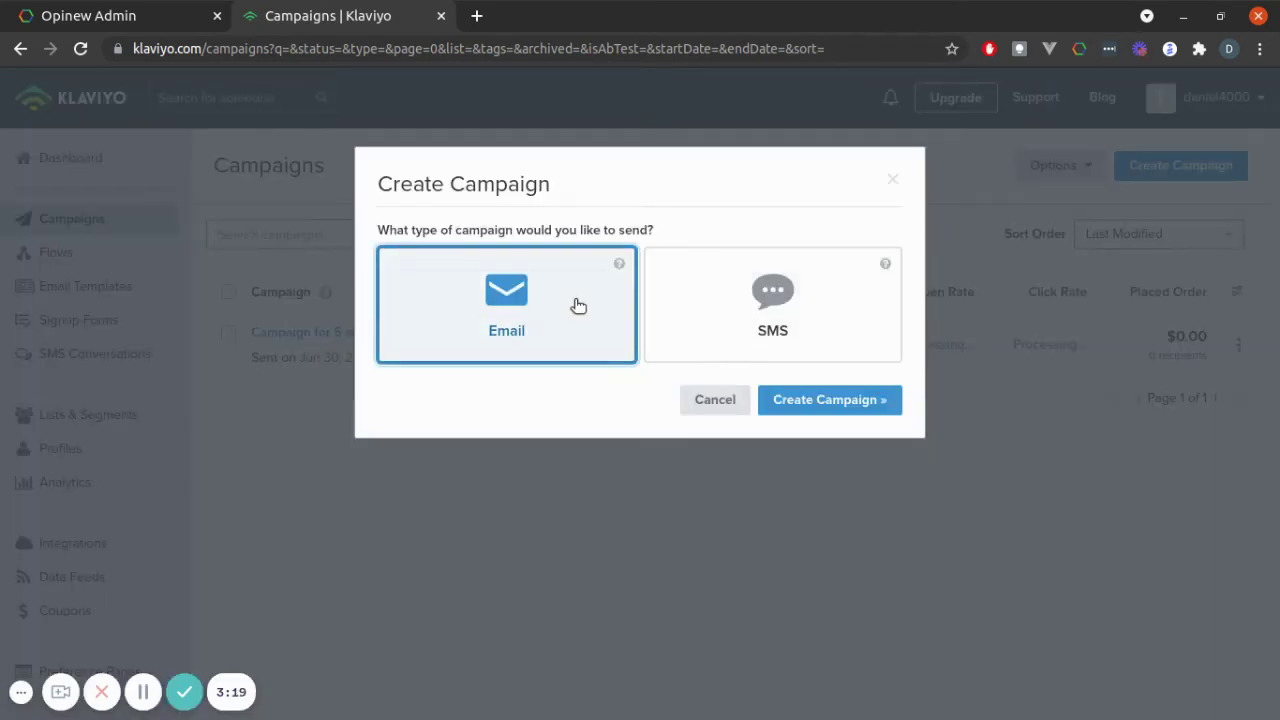
pyautogui.click(813, 398)
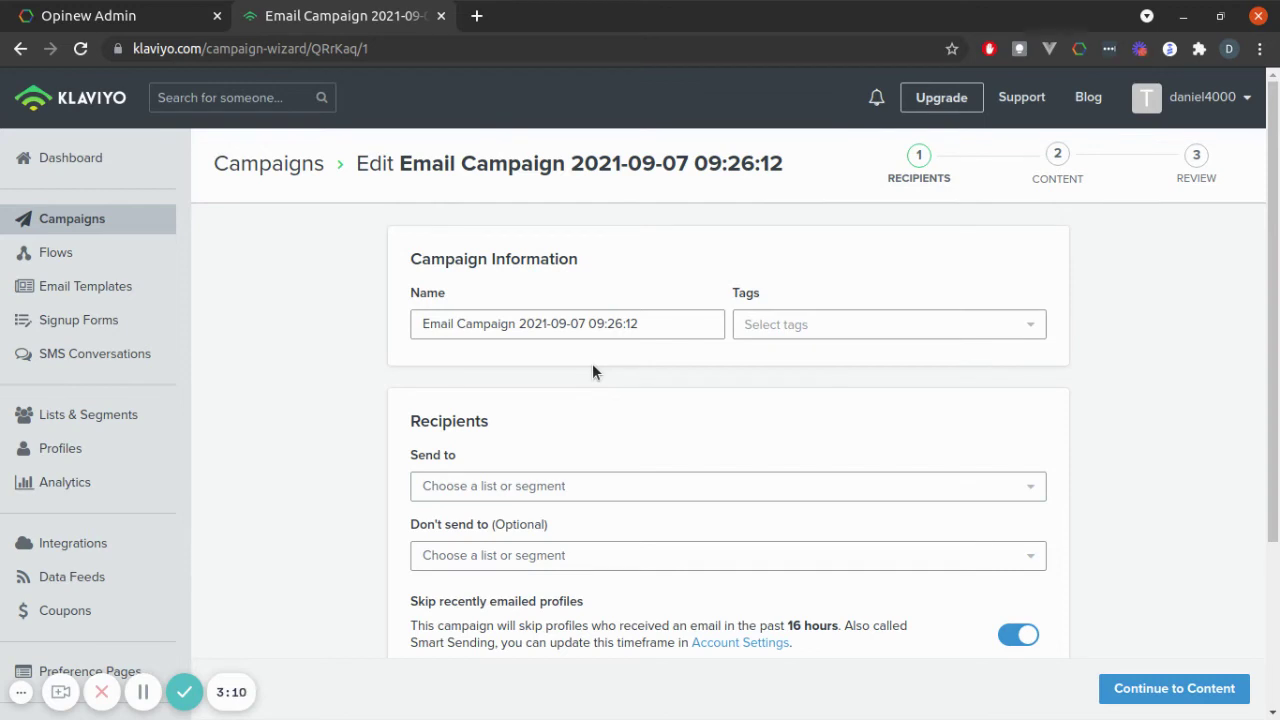
# Rename the email campaign as "opinew 5 star reviewers campaign"
pyautogui.moveTo(643, 331); pyautogui.dragTo(411, 328)
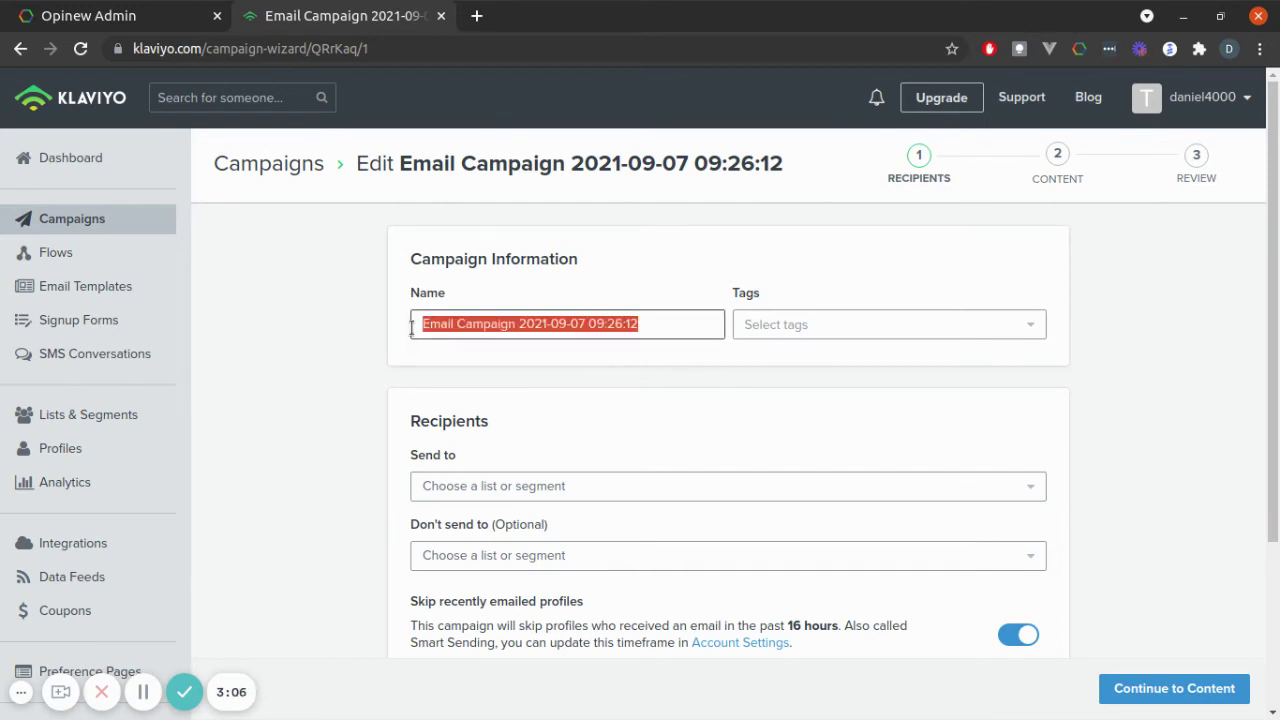
pyautogui.write('opinew ')
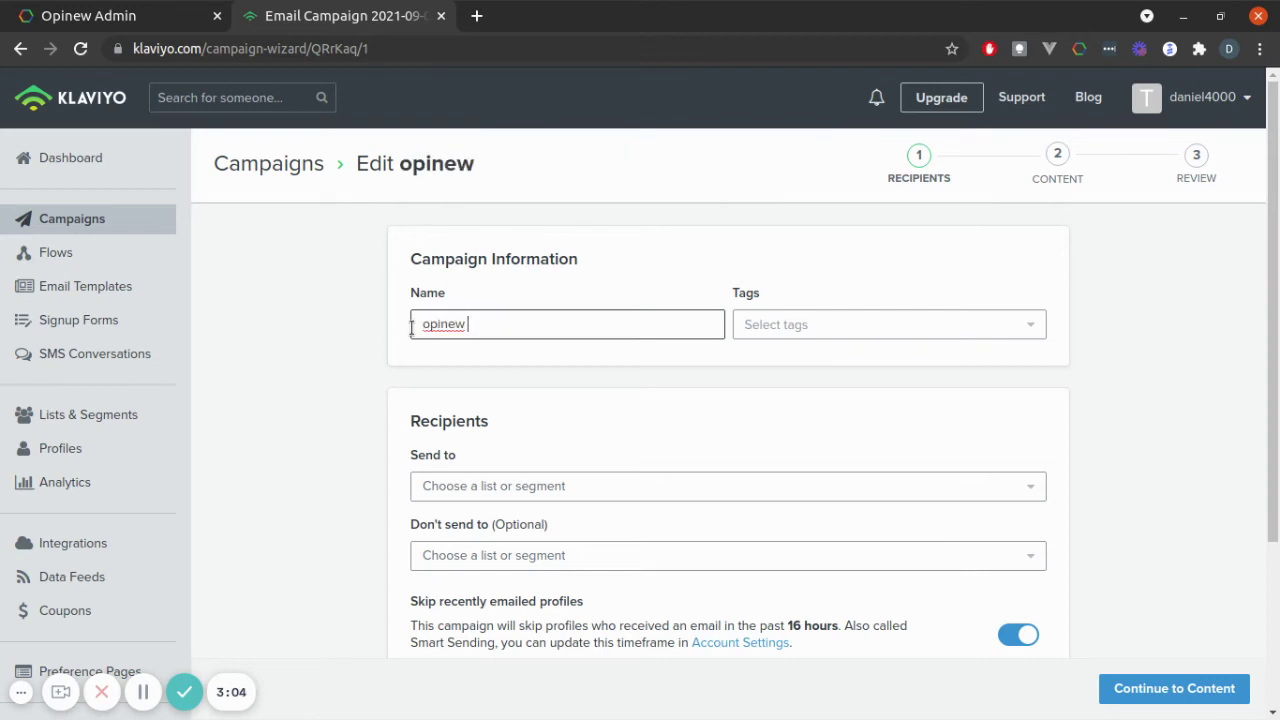
pyautogui.write('5 star re')
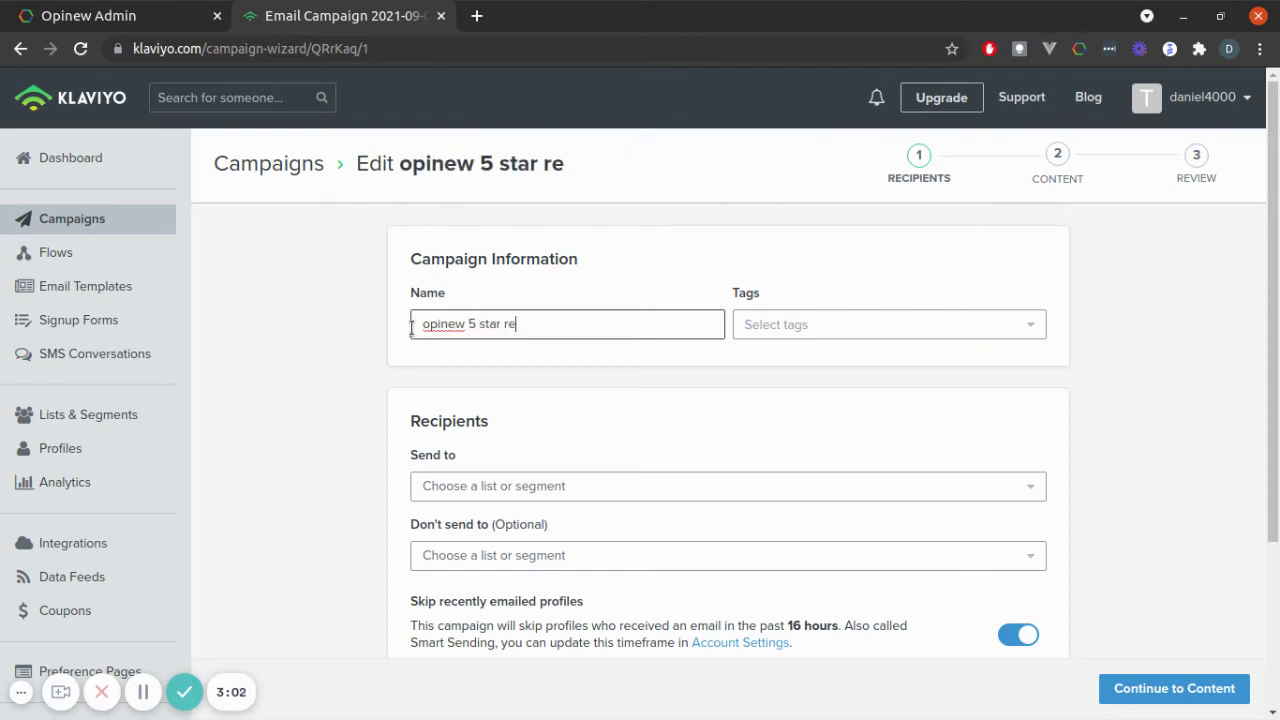
pyautogui.write('viewers c')
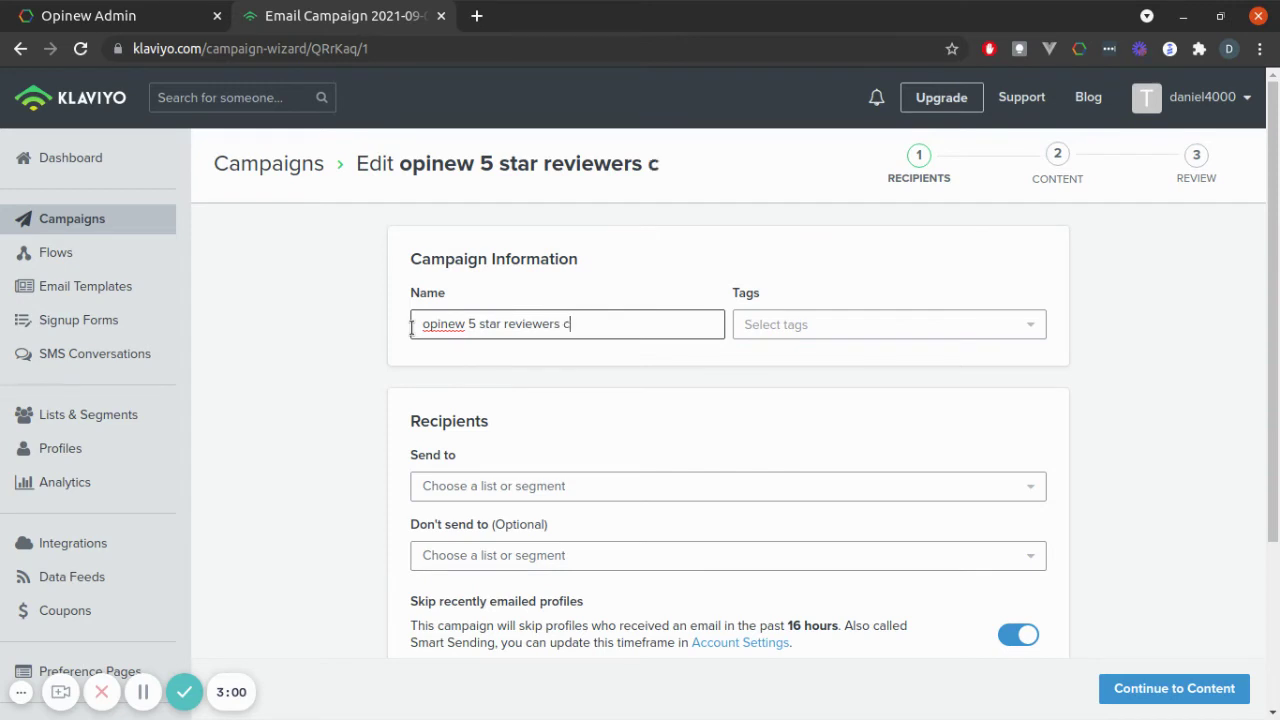
pyautogui.write('ampaign')
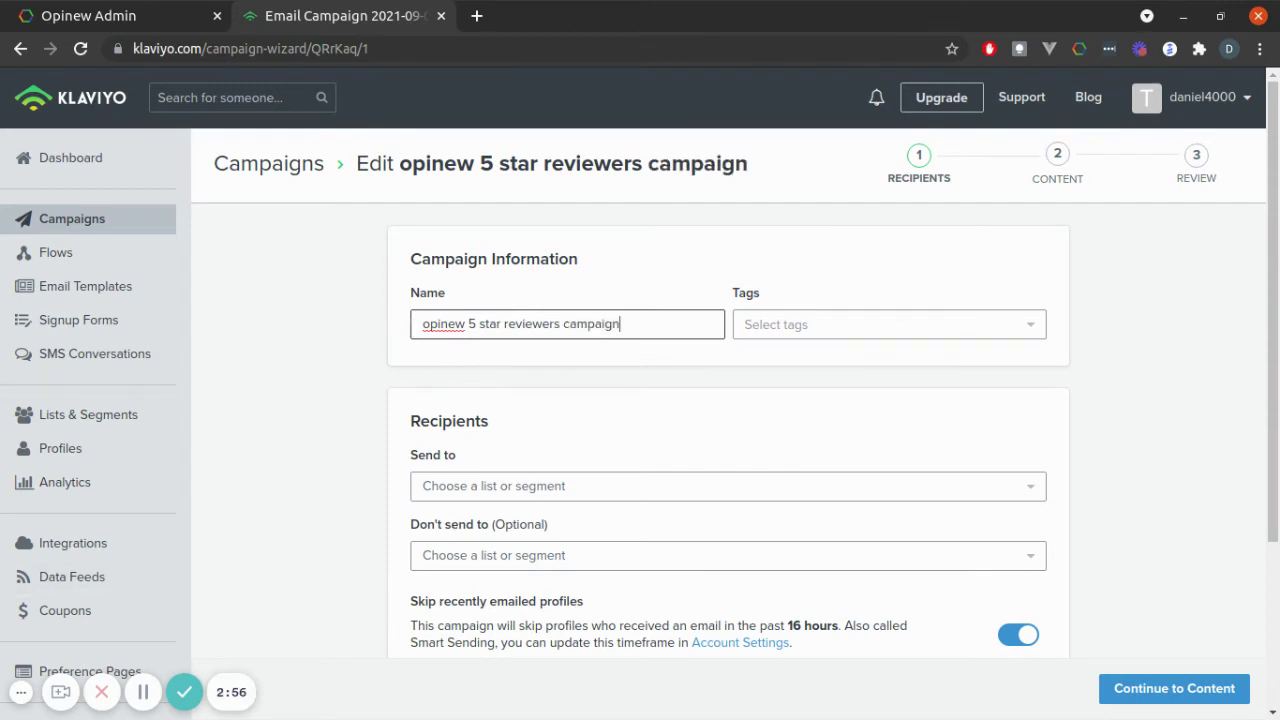
pyautogui.click(143, 692)
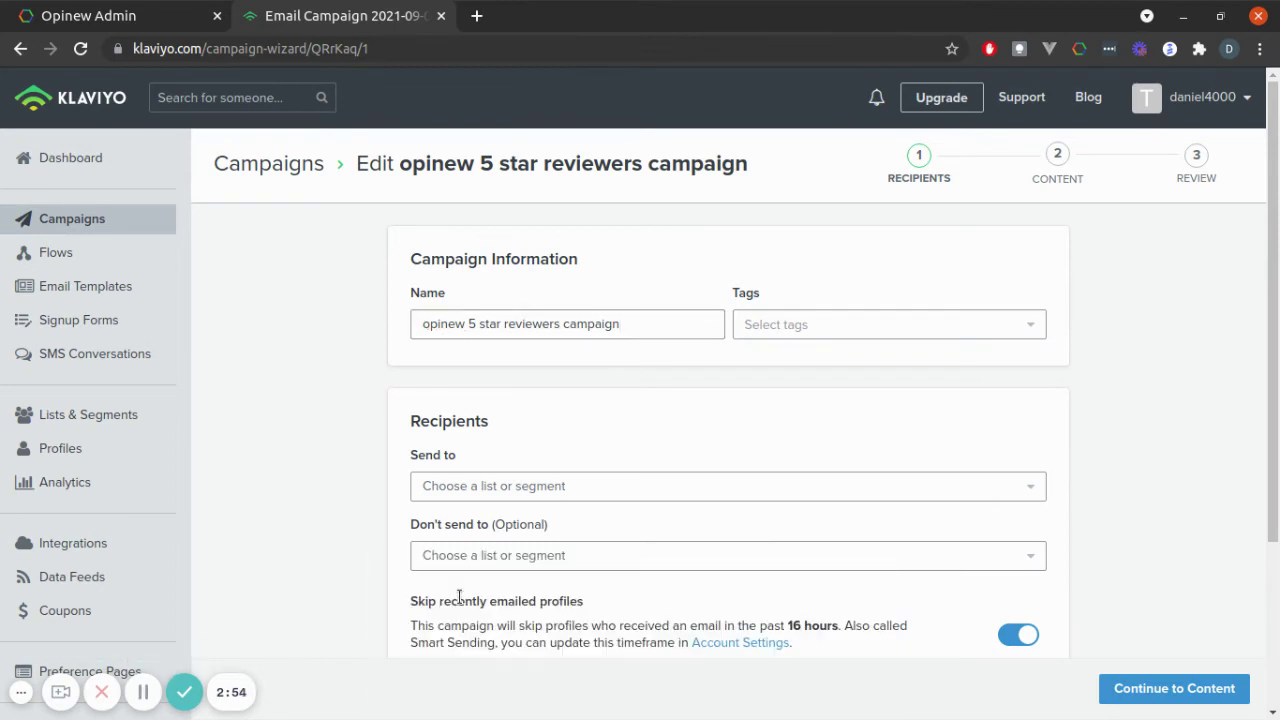
# Set the campaign to send to the opinew 5 star reviewers segment and continue to its content
pyautogui.scroll(-1, 525, 328)
pyautogui.click(498, 438)
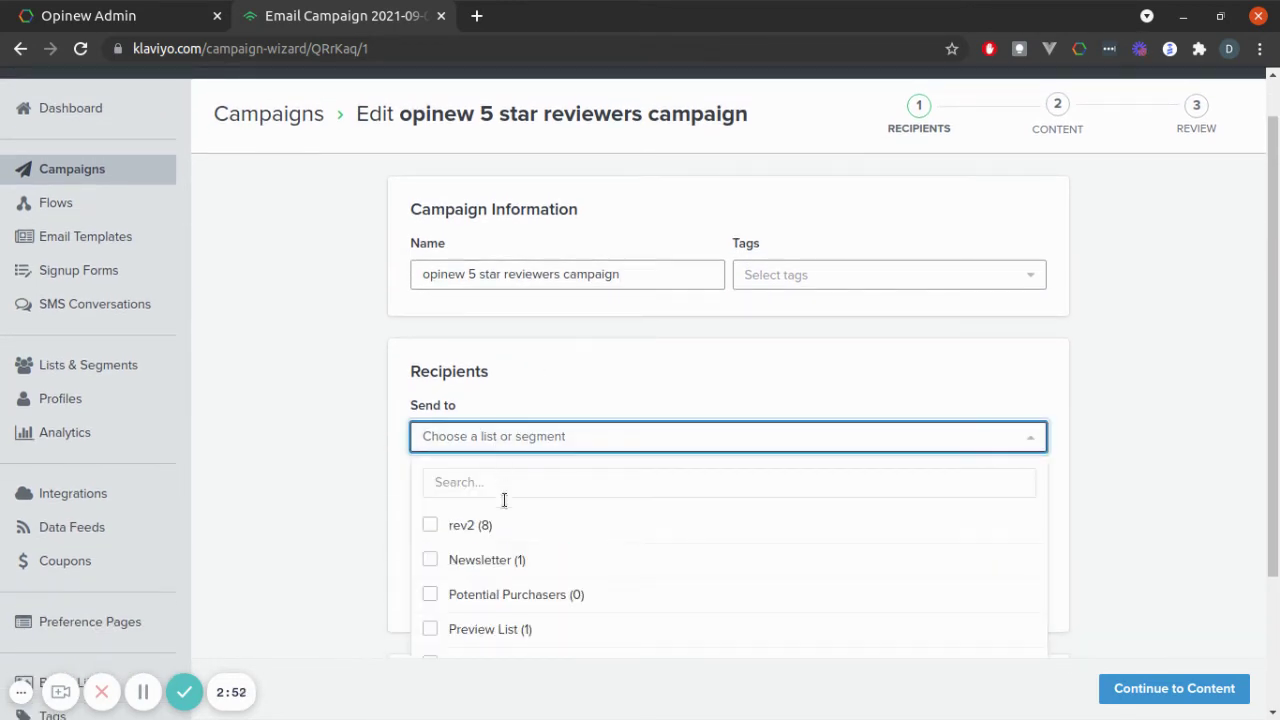
pyautogui.scroll(-3, 506, 590)
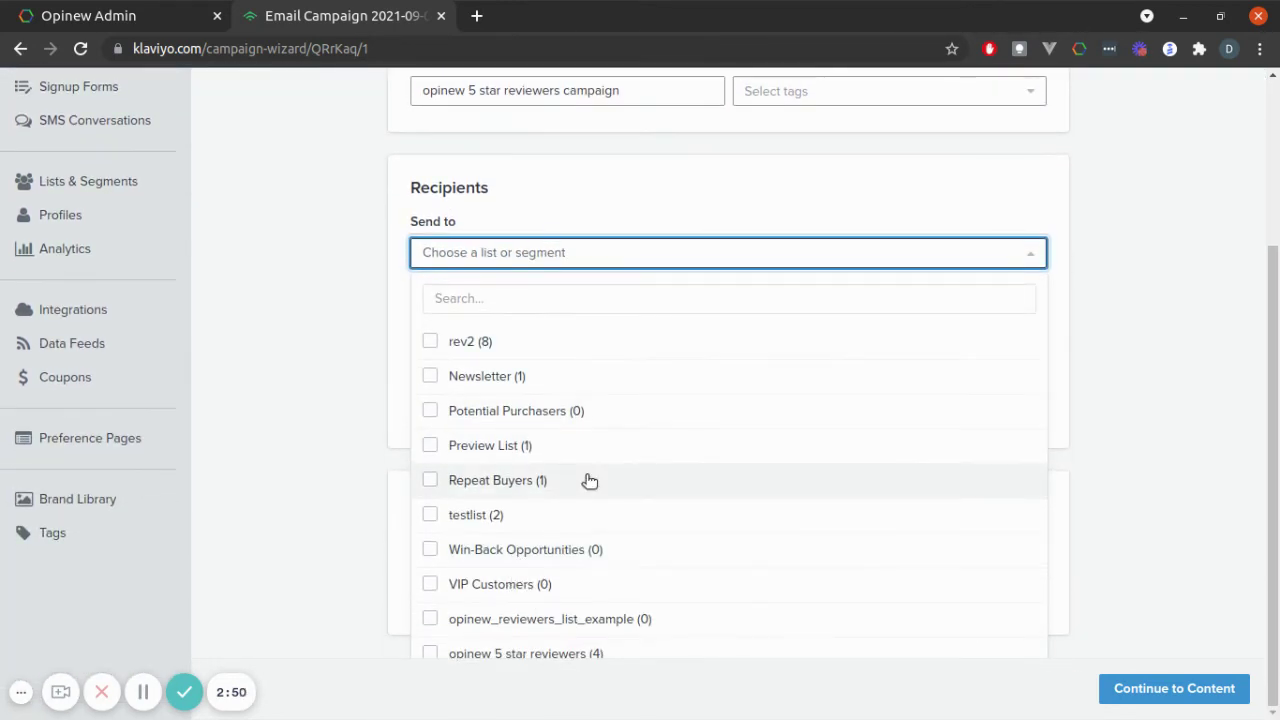
pyautogui.click(440, 653)
pyautogui.click(317, 337)
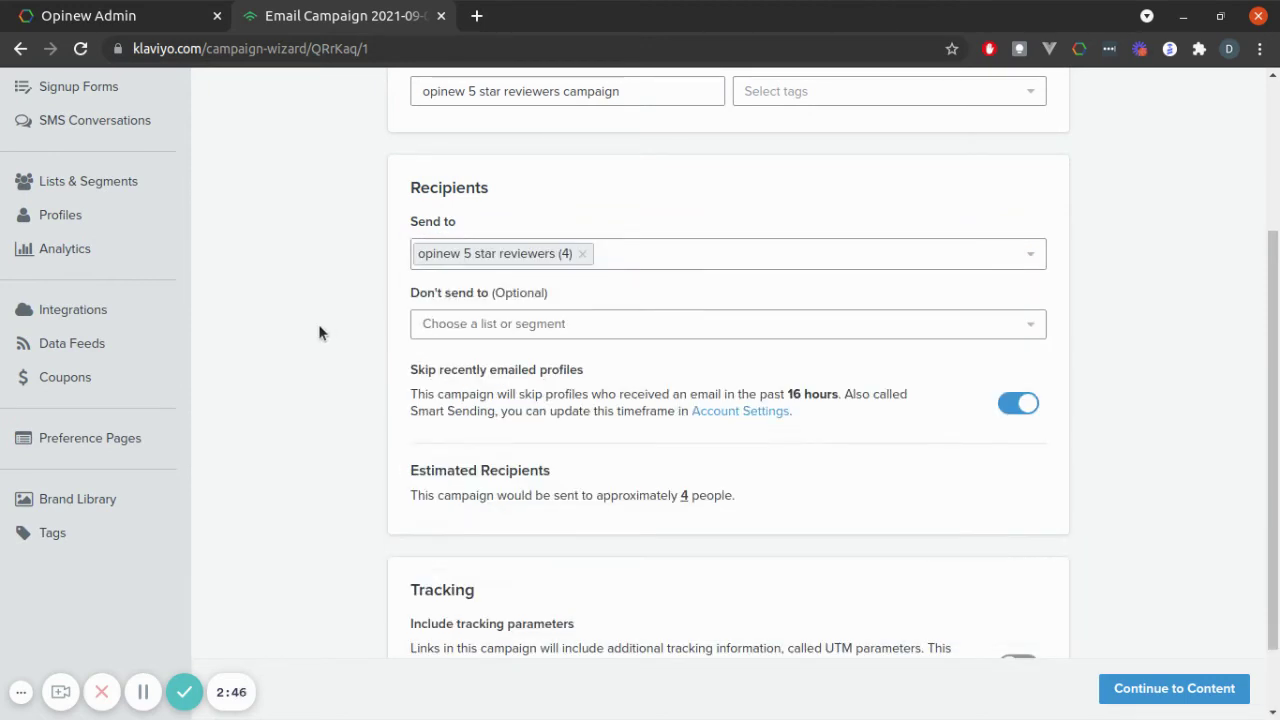
pyautogui.scroll(-1, 327, 346)
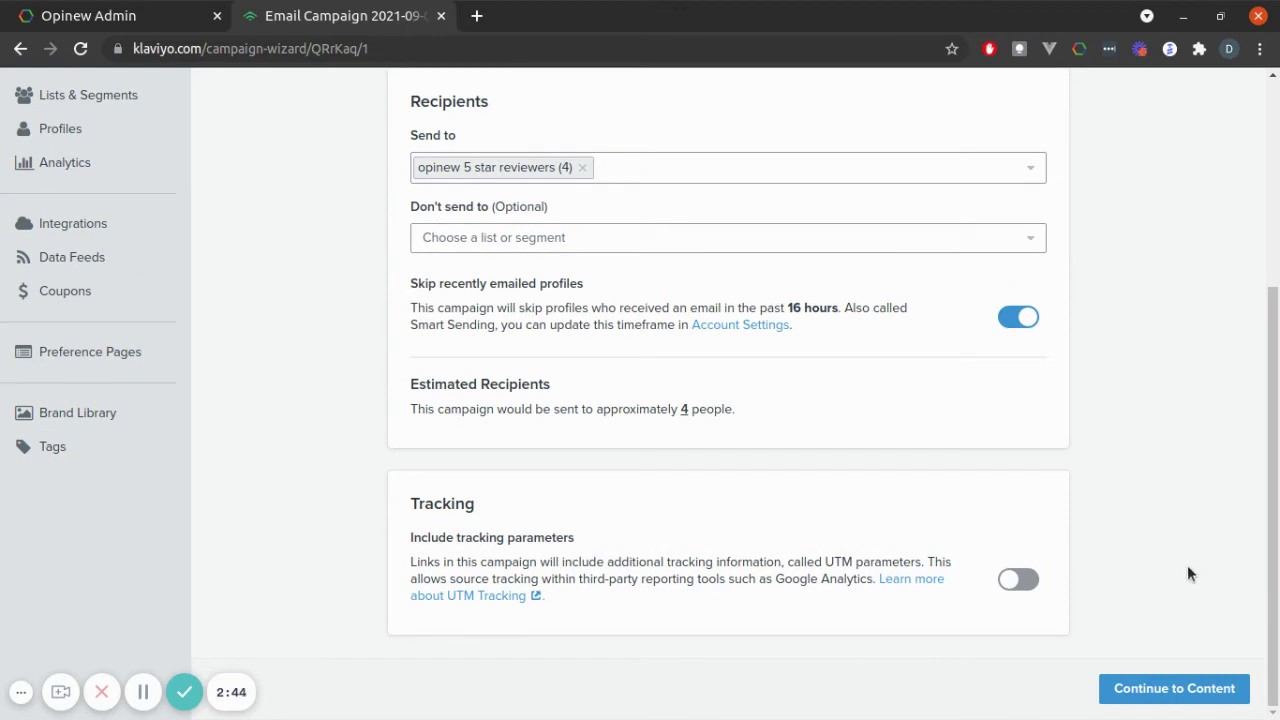
pyautogui.click(1166, 692)
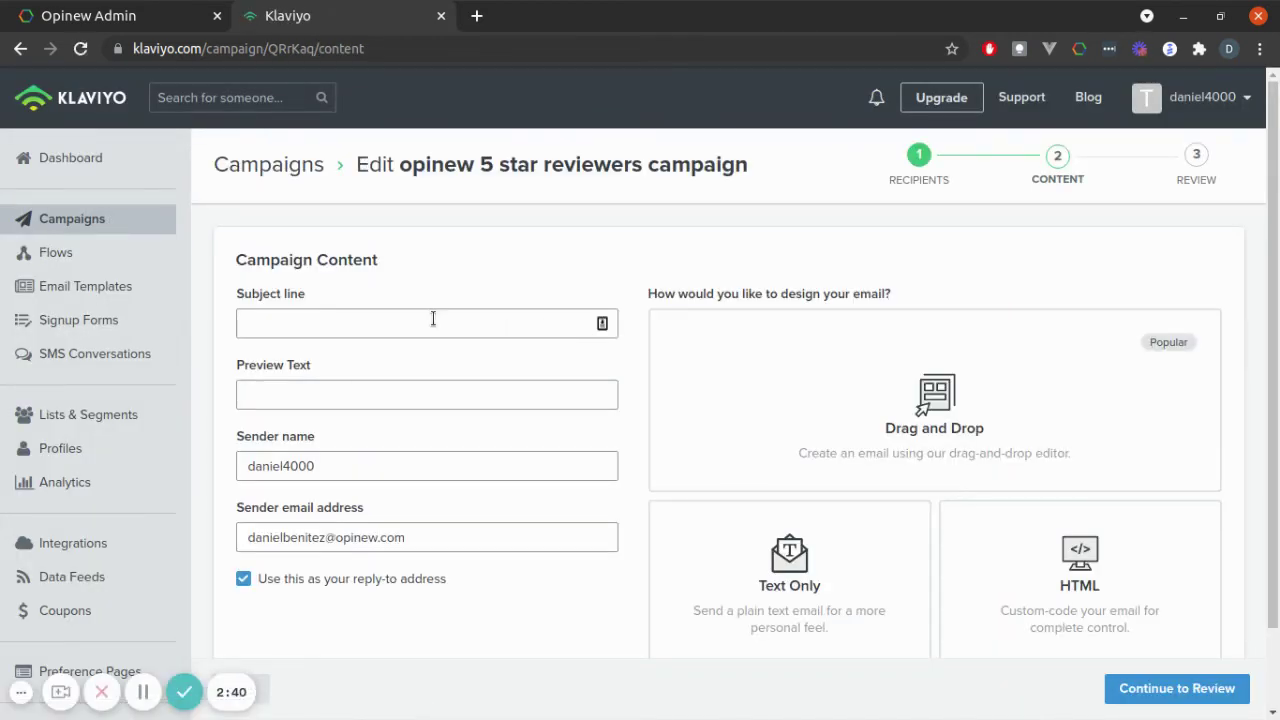
# Save the subject line "Here goes your subject" and preview text "And here your perview text", and go back to the campaign's recipients page
pyautogui.click(433, 318)
pyautogui.click(366, 432)
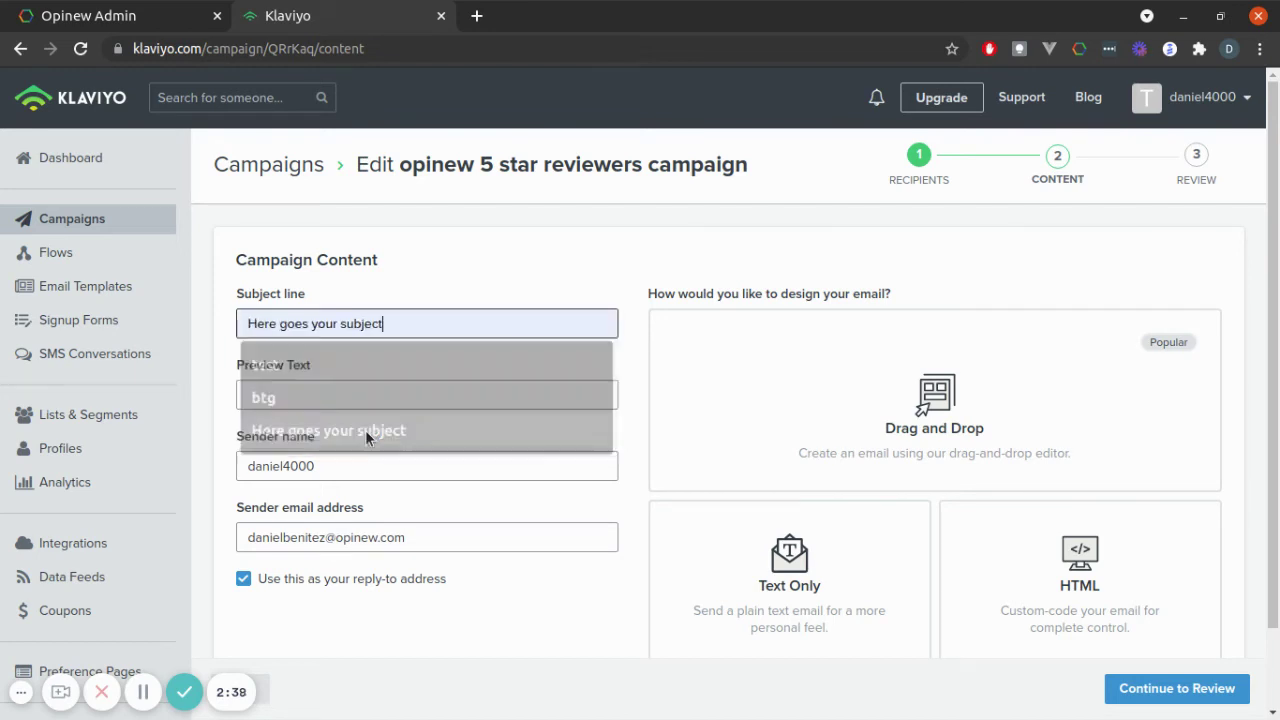
pyautogui.click(380, 396)
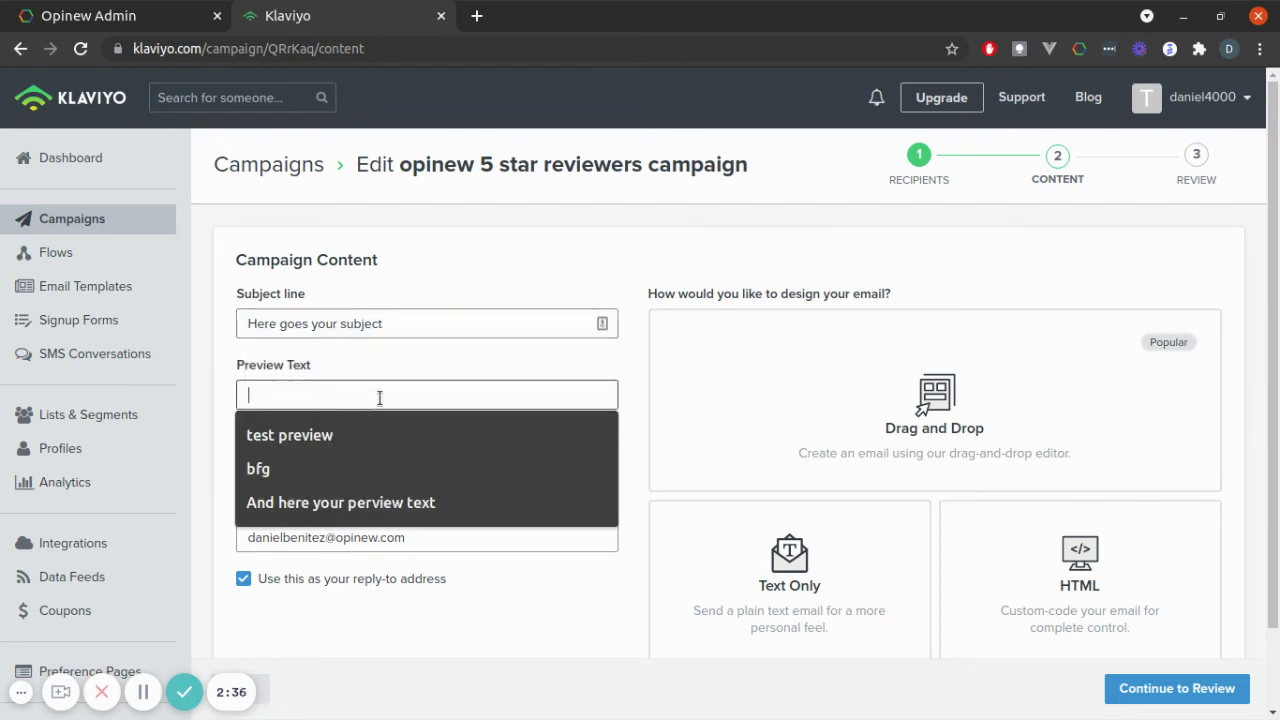
pyautogui.click(380, 502)
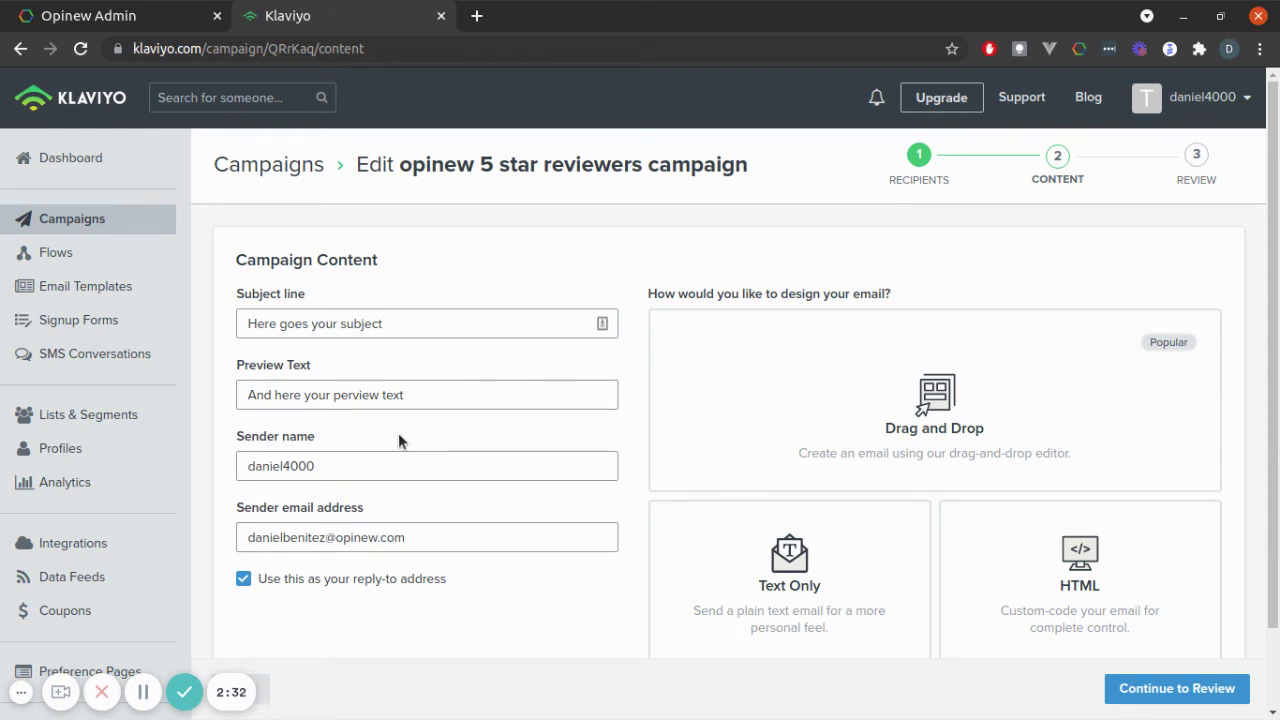
pyautogui.scroll(-2, 336, 528)
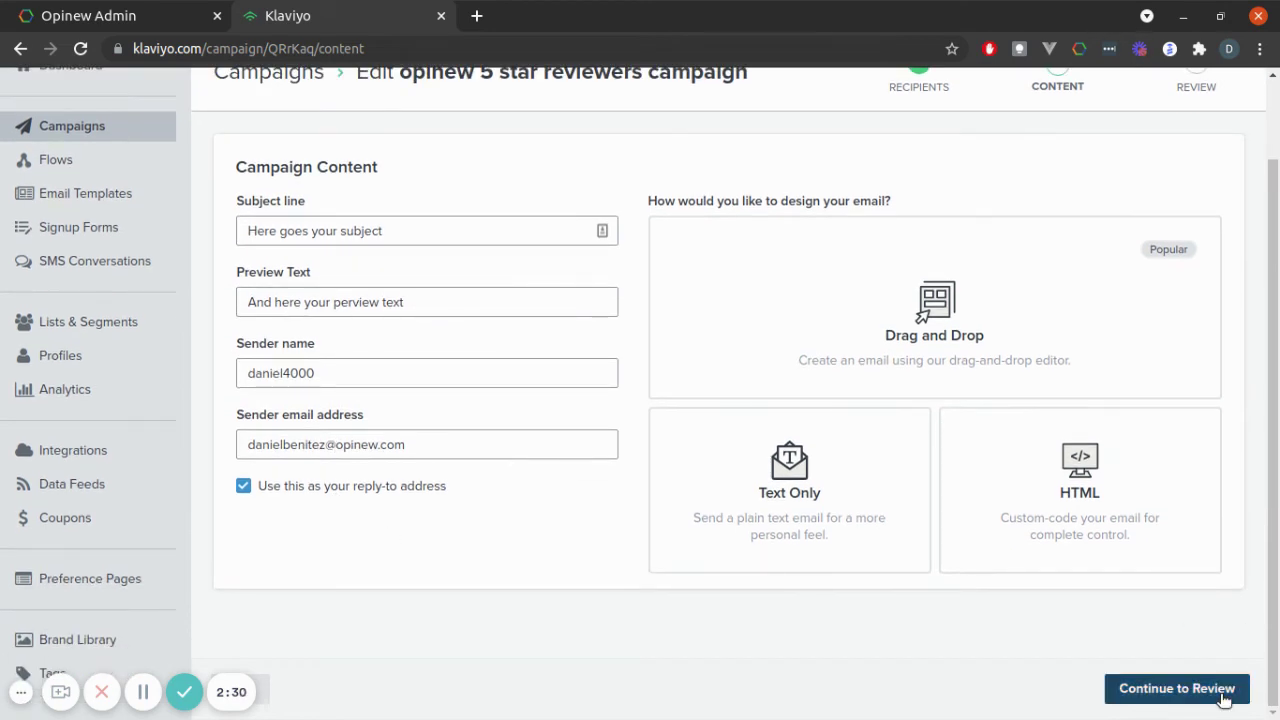
pyautogui.click(1222, 698)
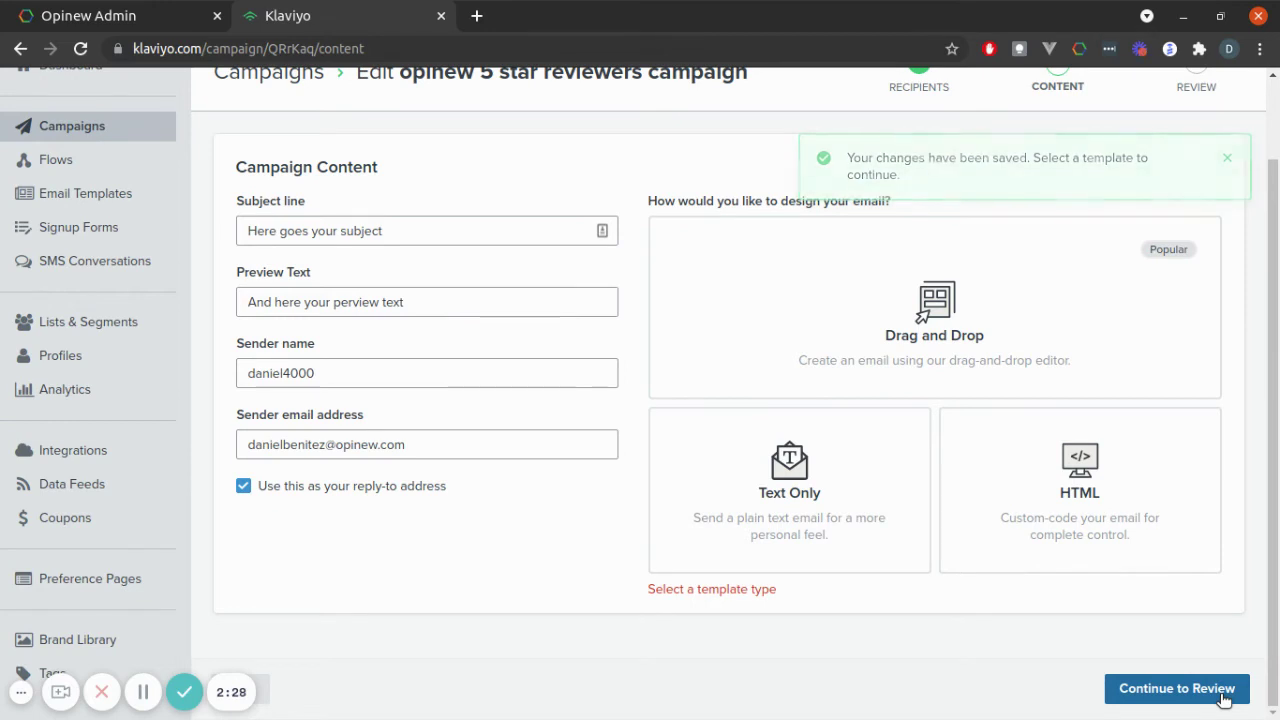
pyautogui.hotkey('alt', 'Left')
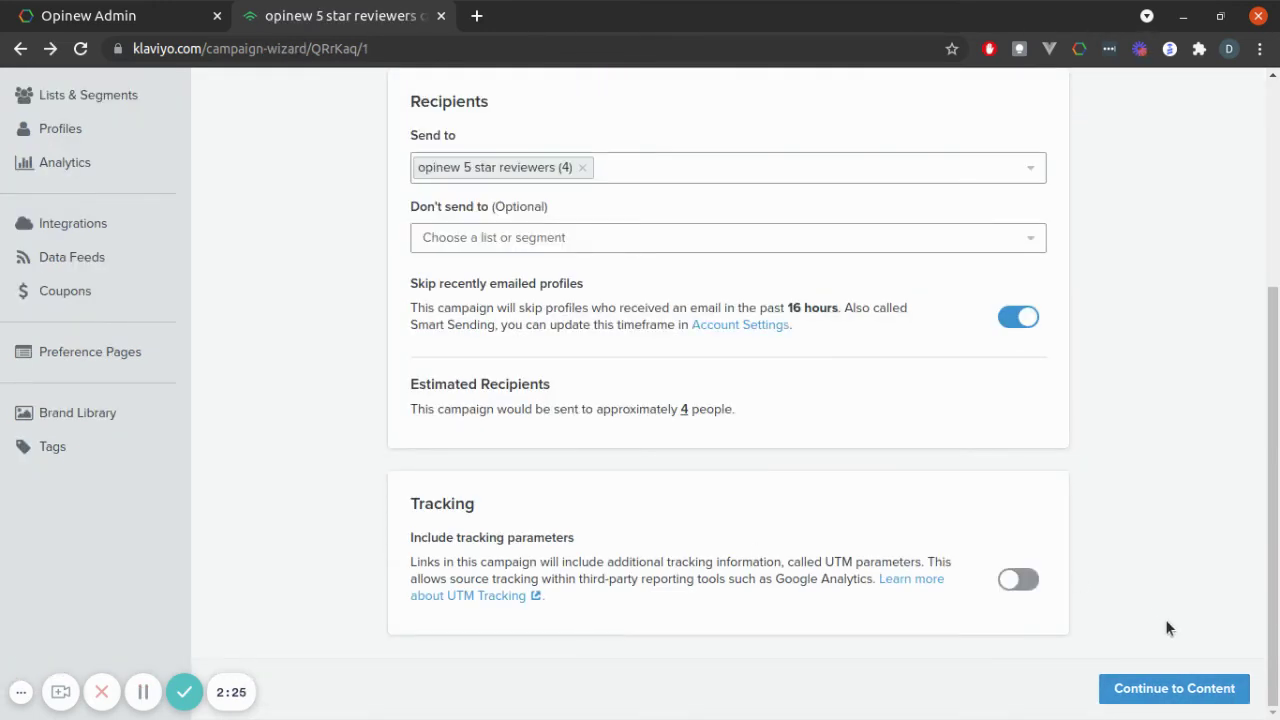
# Continue to the campaign's content and start a drag-and-drop email design from the basic 1 Column template
pyautogui.click(1162, 687)
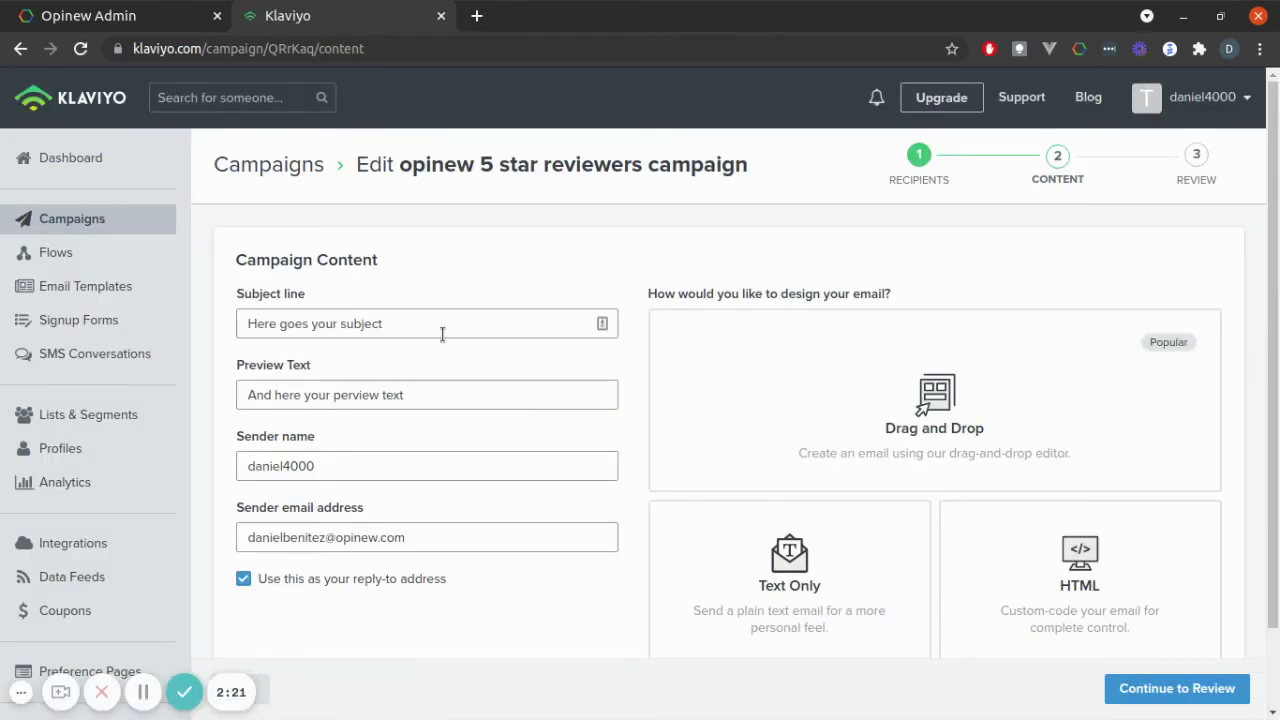
pyautogui.click(431, 328)
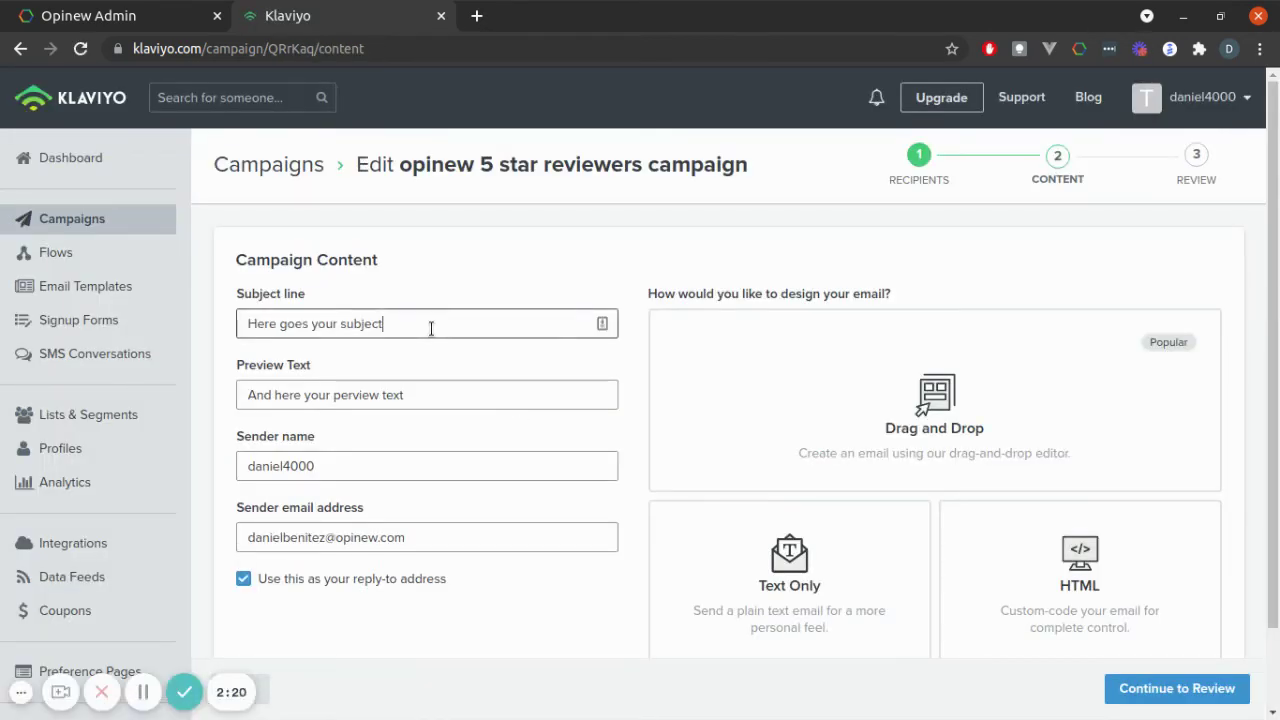
pyautogui.click(447, 392)
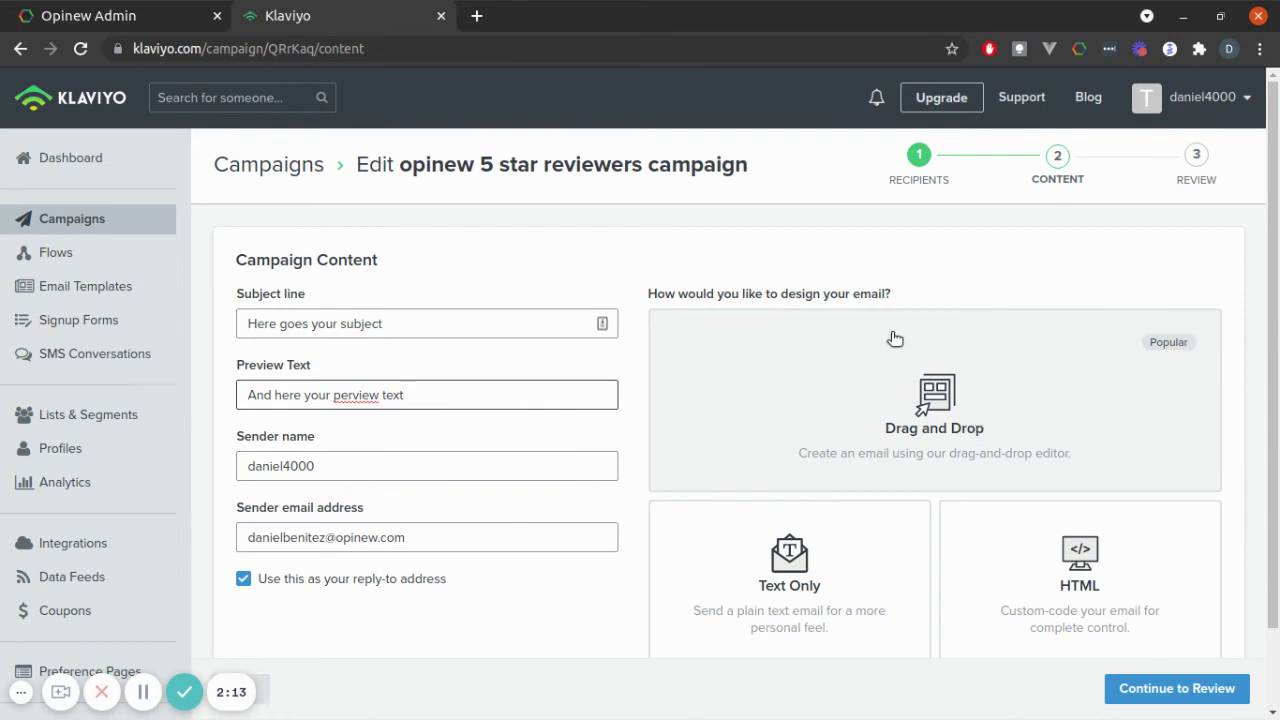
pyautogui.click(899, 383)
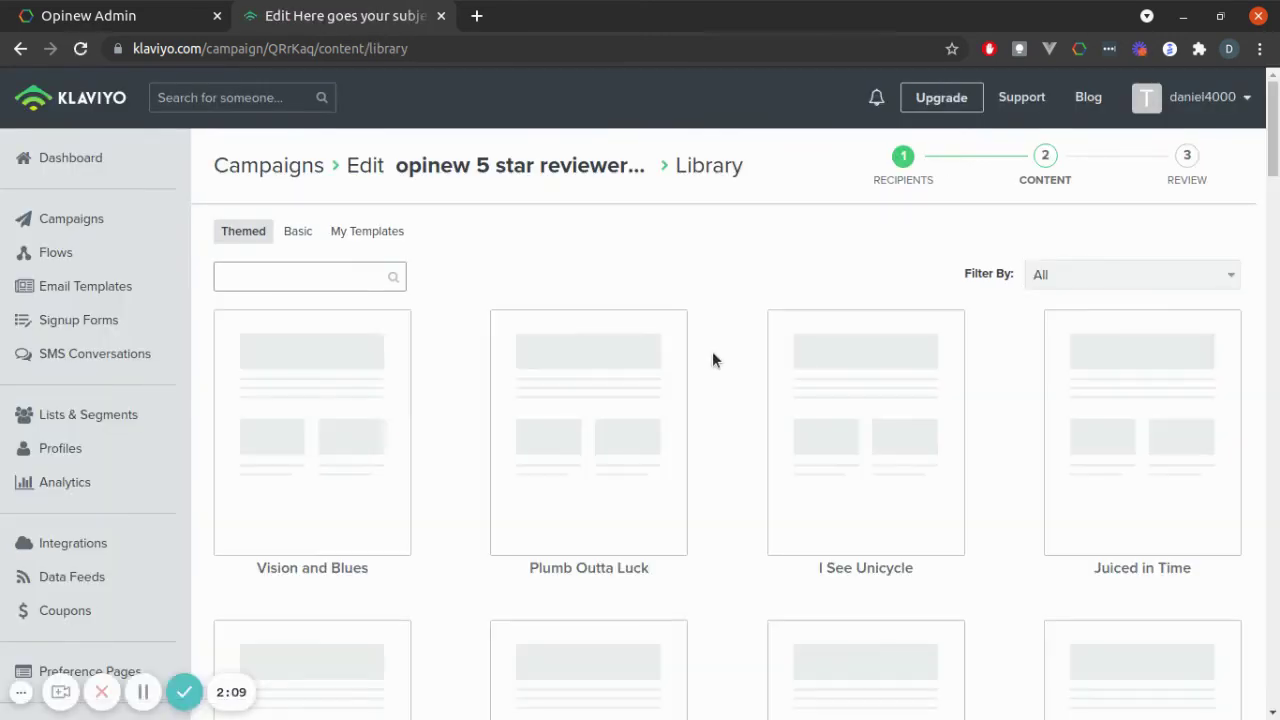
pyautogui.click(292, 234)
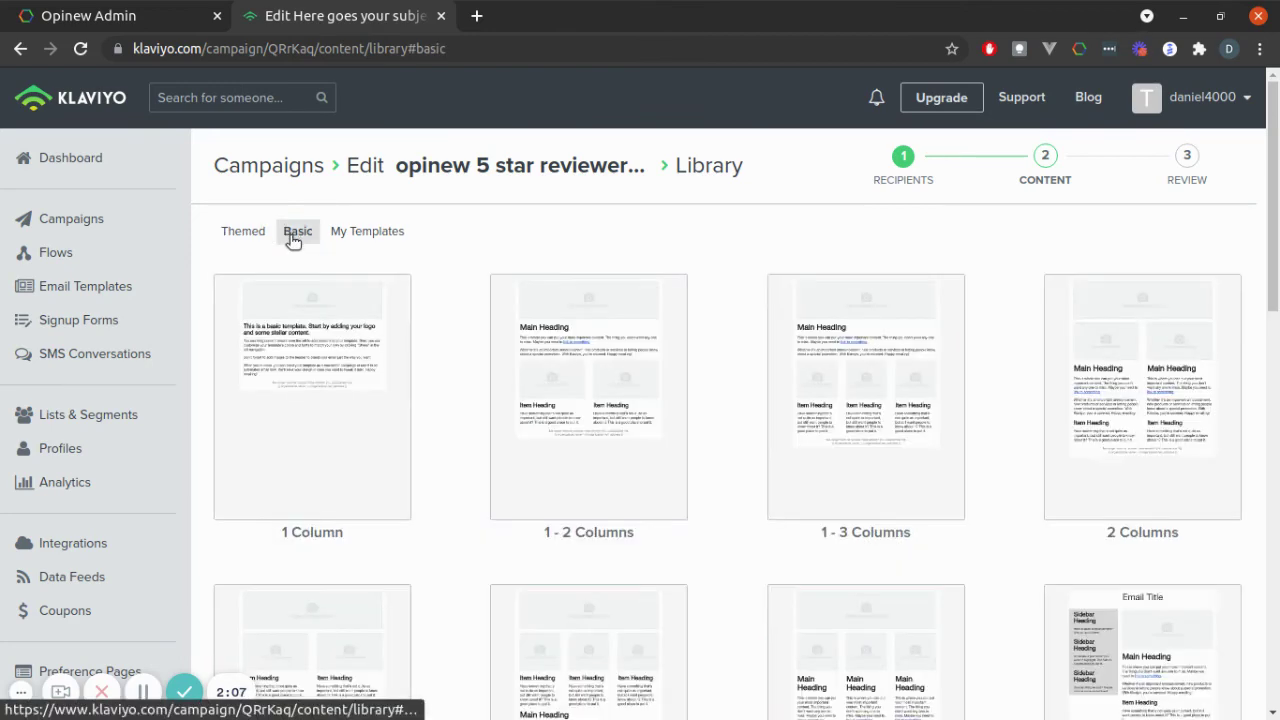
pyautogui.click(308, 405)
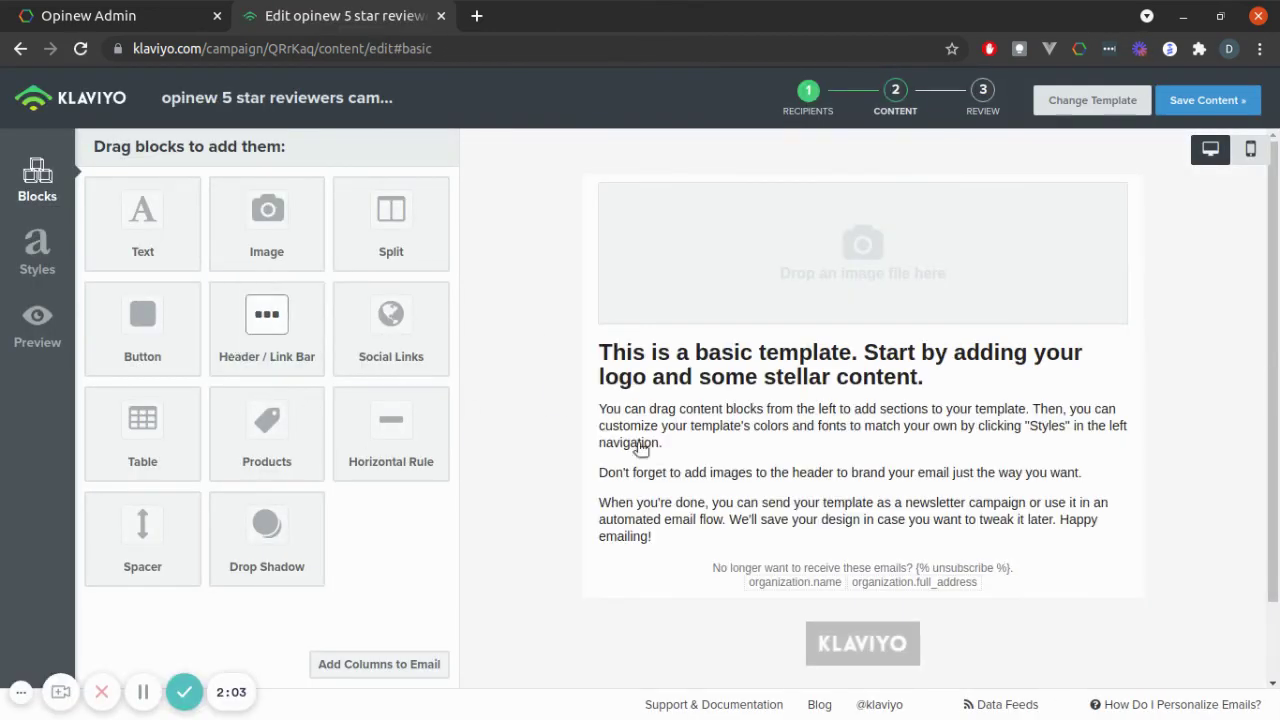
# Delete the body paragraphs in the template's text block and replace its heading with "Hi!"
pyautogui.click(656, 449)
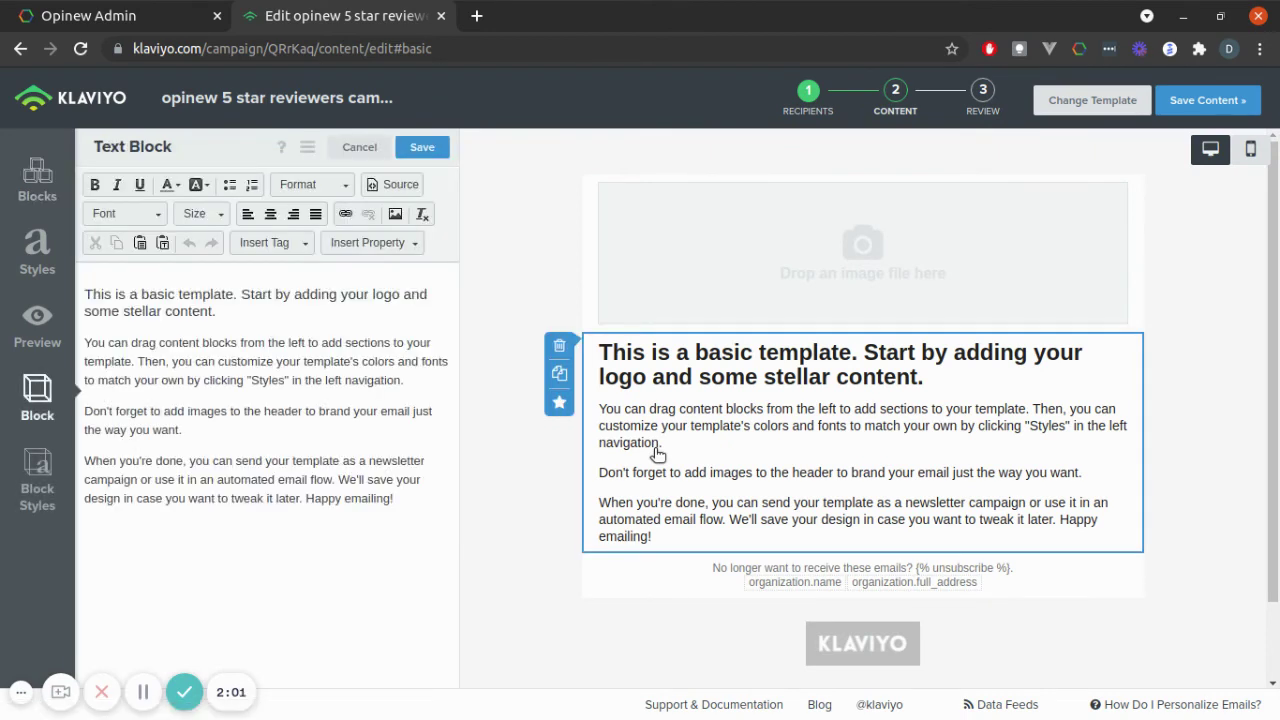
pyautogui.click(229, 361)
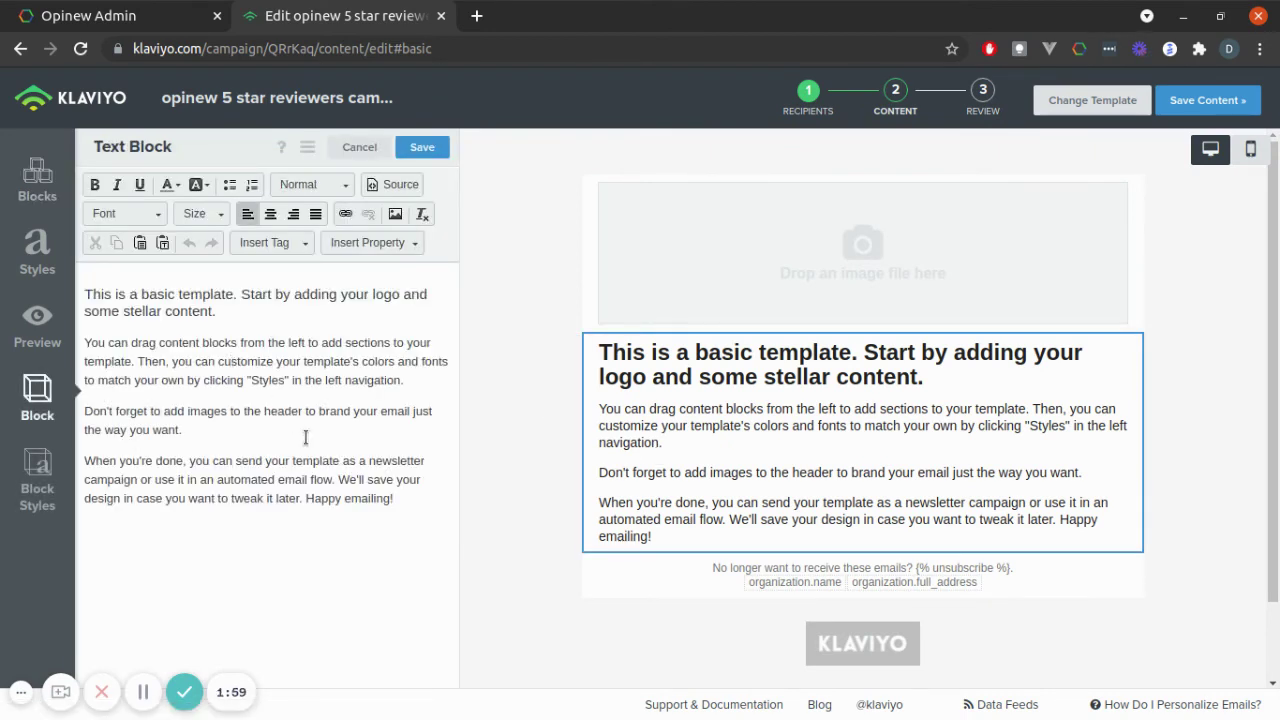
pyautogui.moveTo(395, 499); pyautogui.dragTo(62, 355)
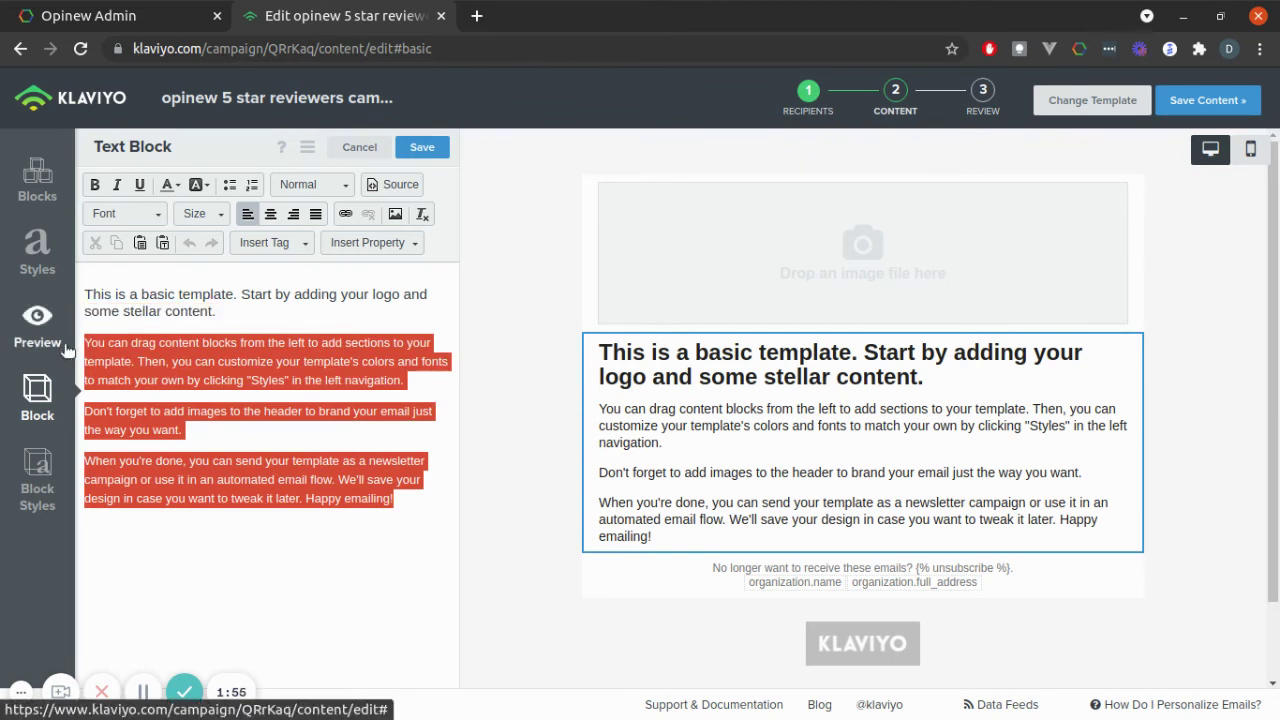
pyautogui.press('BackSpace')
pyautogui.moveTo(218, 311); pyautogui.dragTo(66, 287)
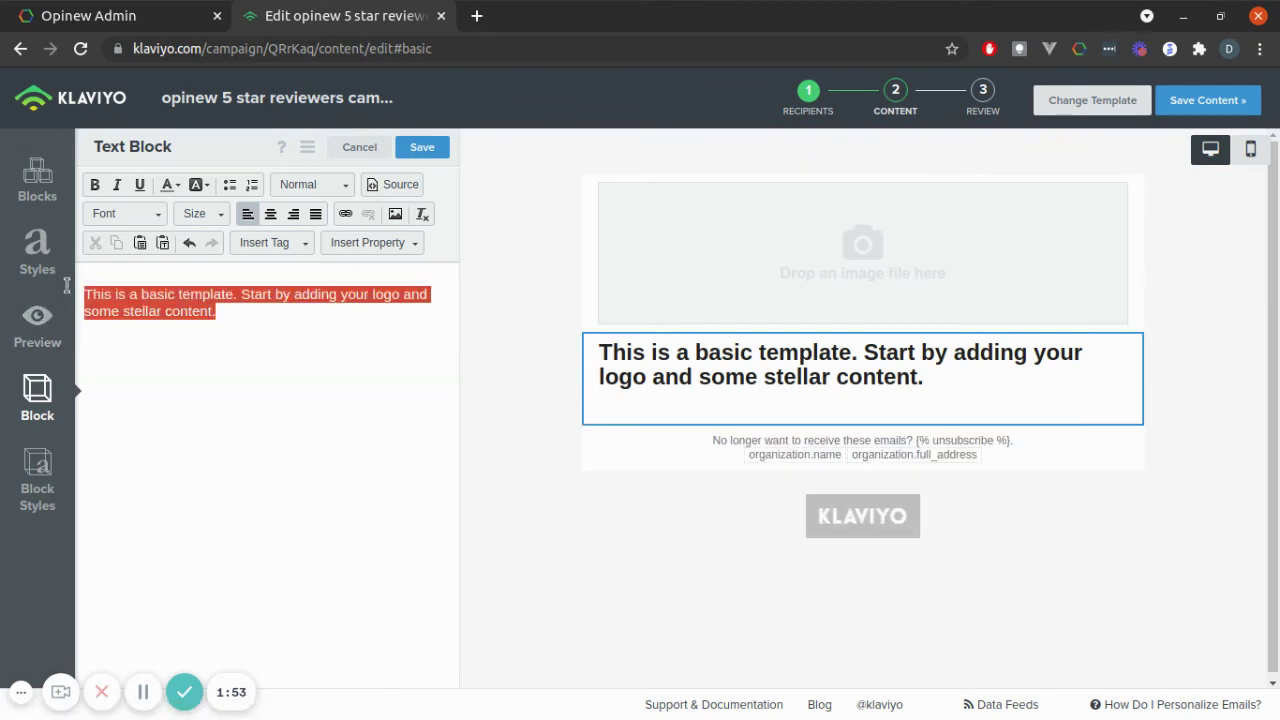
pyautogui.write('Hi!')
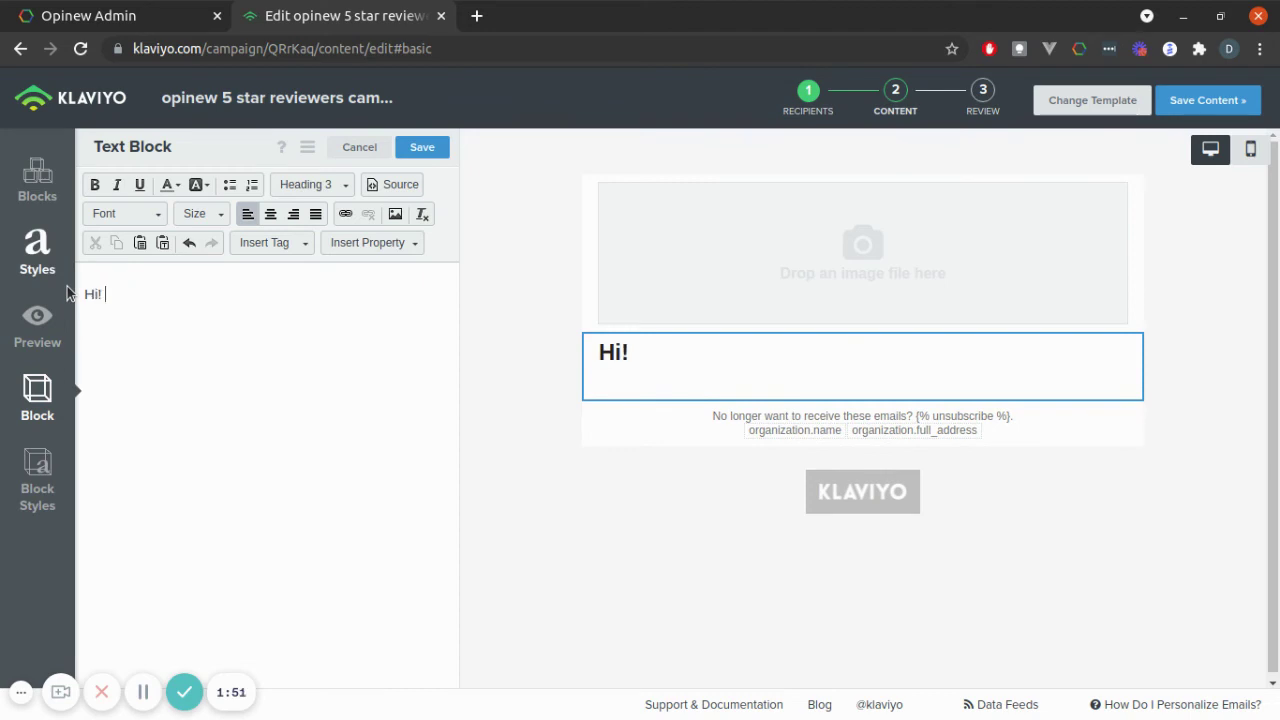
# Add the body line "You left a five star review. Thanks a lot!" below the heading and save the email content
pyautogui.press('Return')
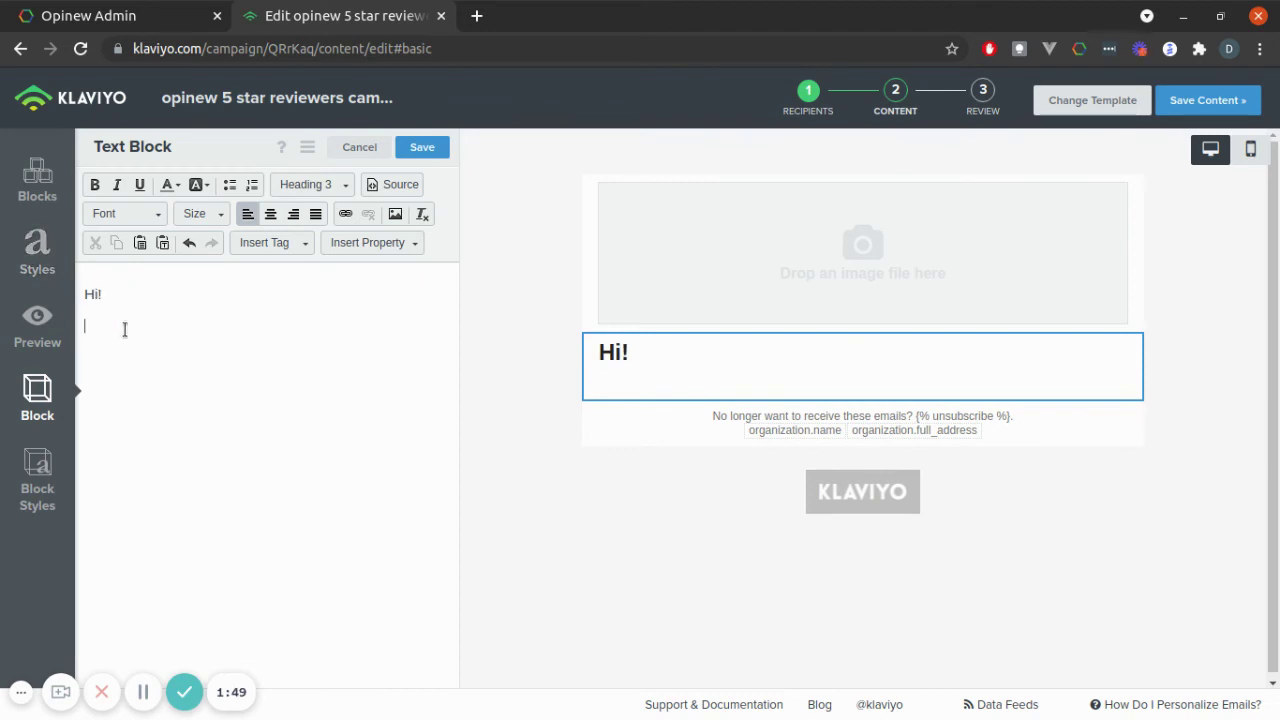
pyautogui.write('You lkef')
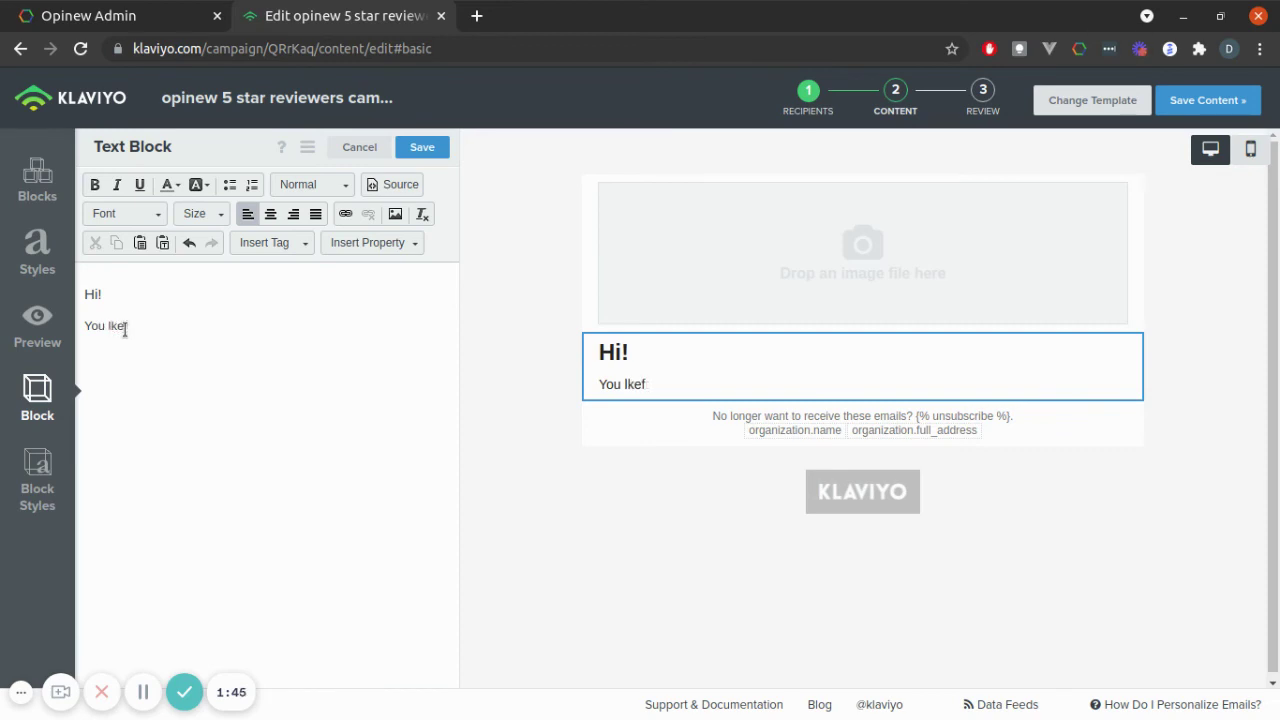
pyautogui.press('BackSpace')
pyautogui.press('BackSpace')
pyautogui.press('BackSpace')
pyautogui.write('eft a five st')
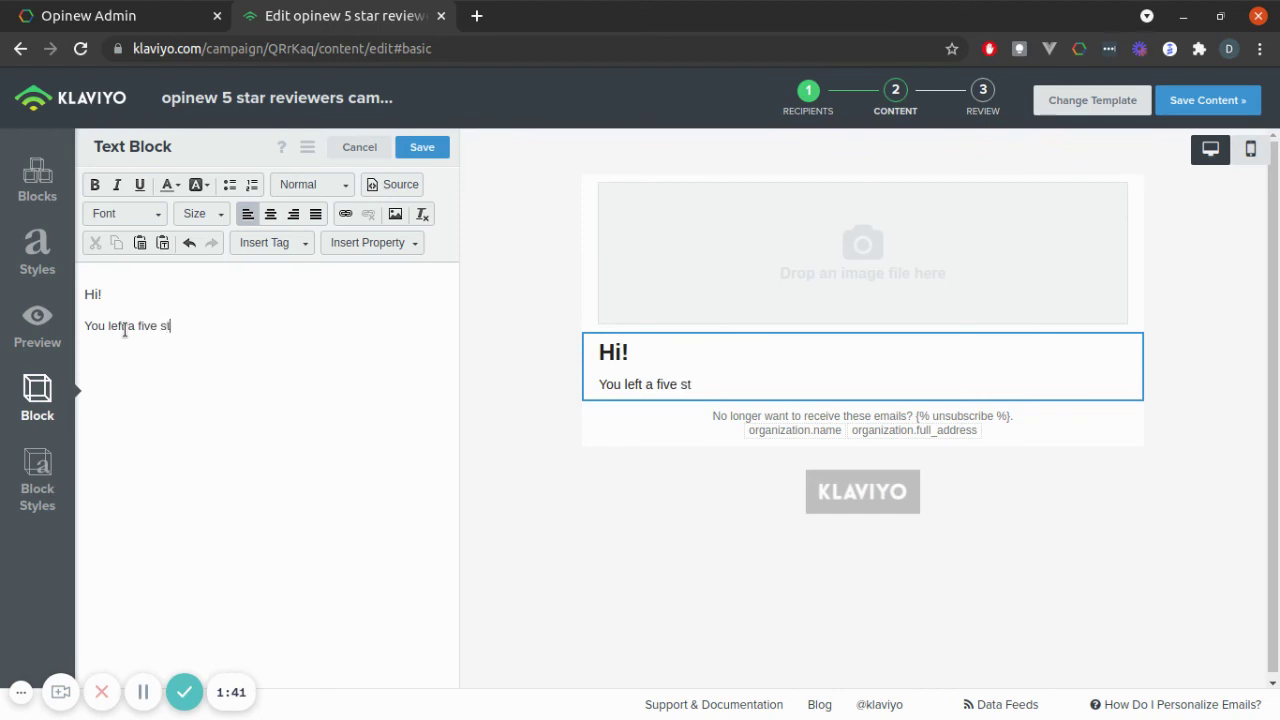
pyautogui.write('ar review')
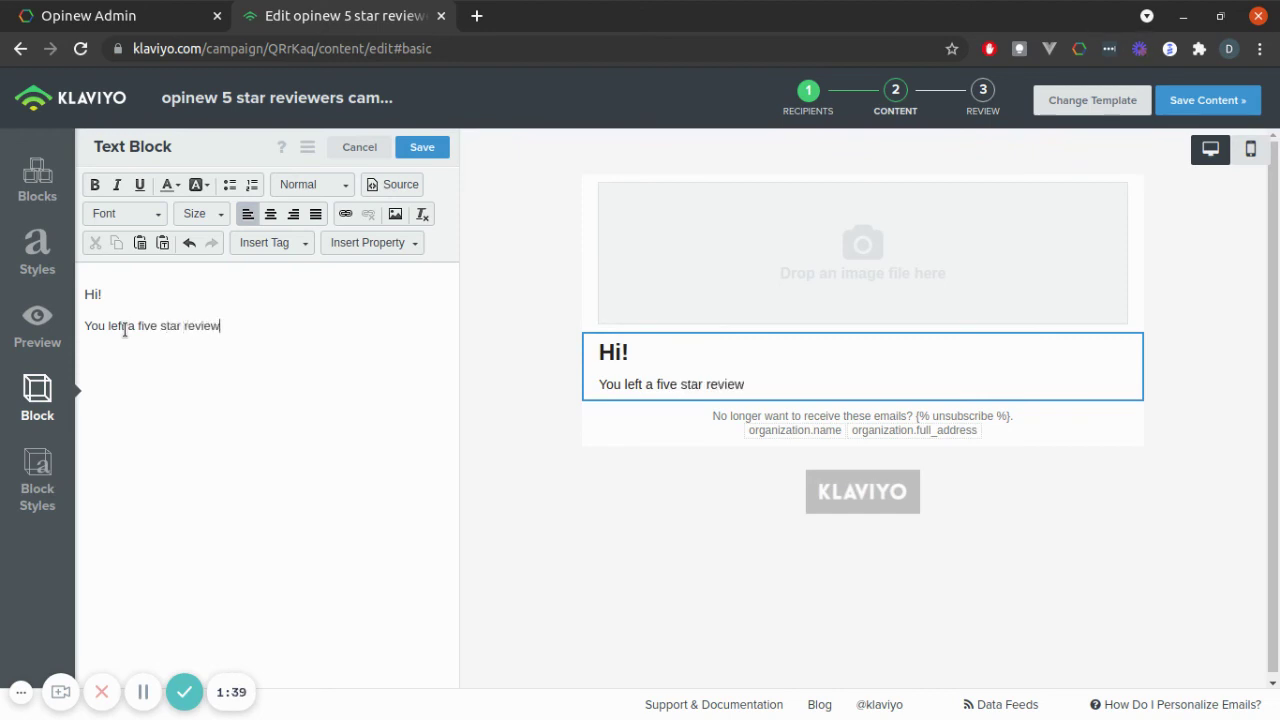
pyautogui.write('. ')
pyautogui.write('R')
pyautogui.write('T')
pyautogui.write('h')
pyautogui.write('anks a lot')
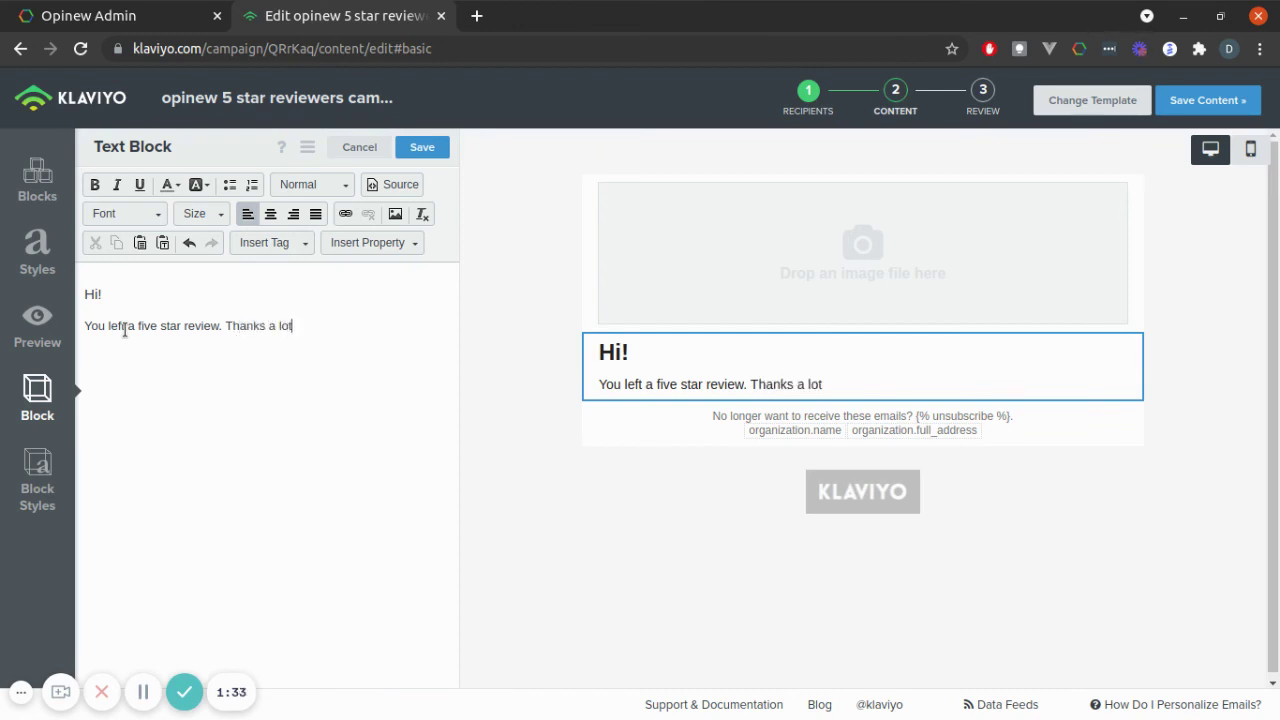
pyautogui.write('!"')
pyautogui.click(1164, 112)
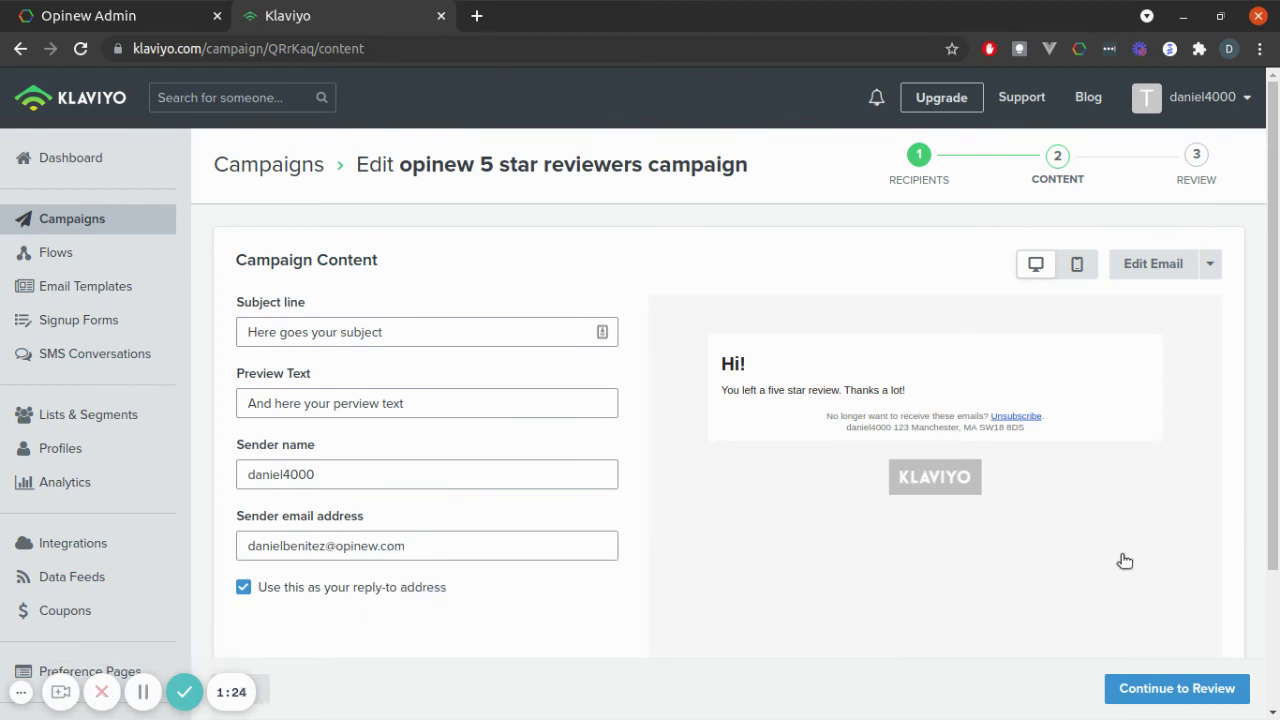
# Continue to the campaign review and send the campaign immediately with the Send Now strategy
pyautogui.click(1150, 689)
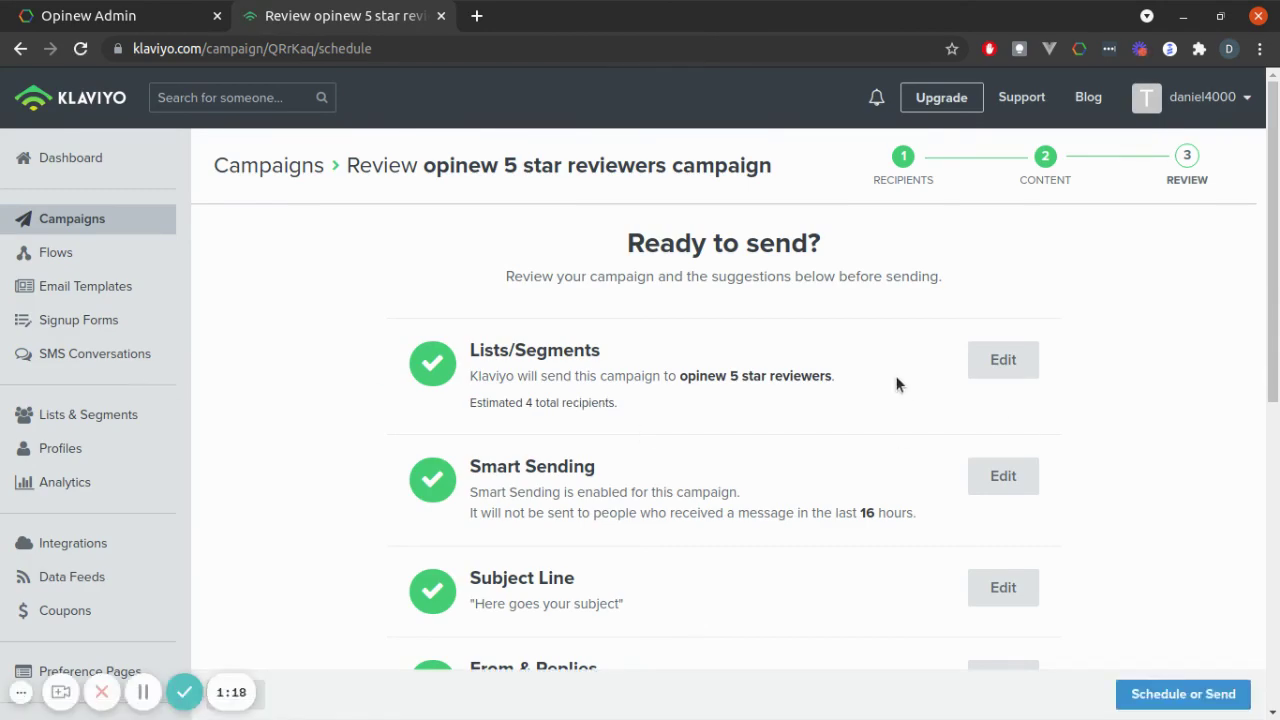
pyautogui.click(1180, 700)
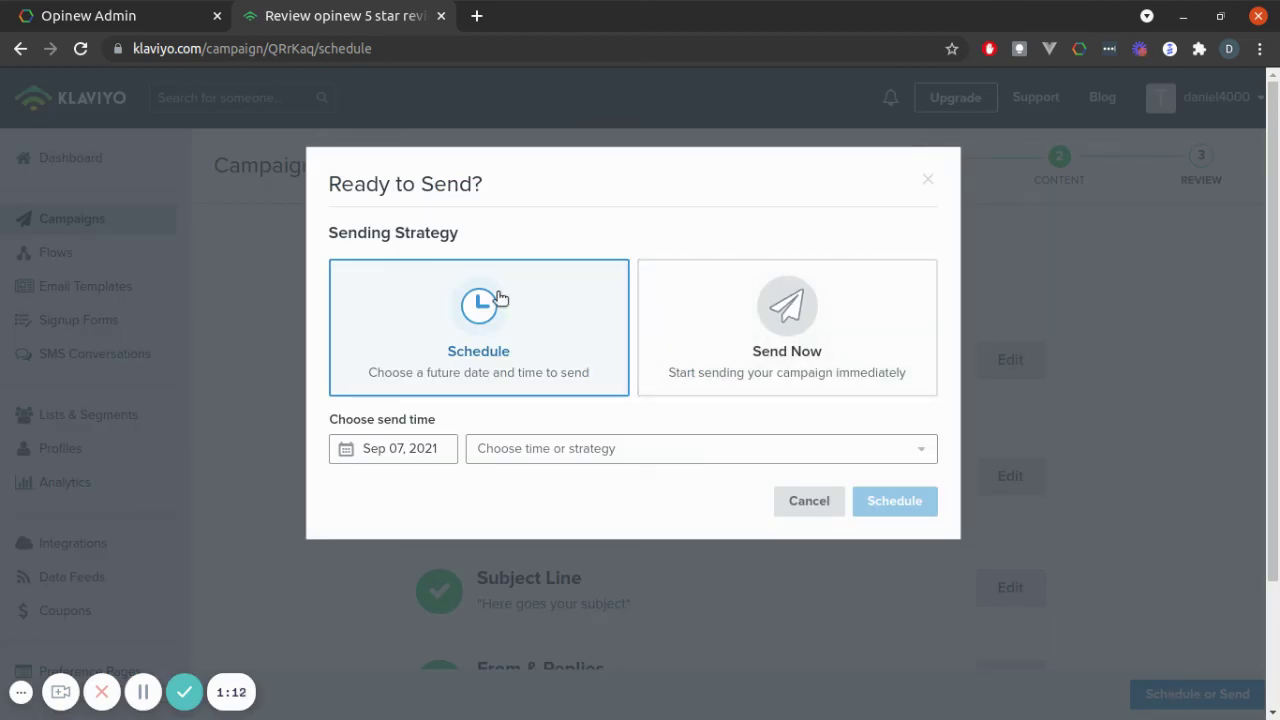
pyautogui.click(723, 303)
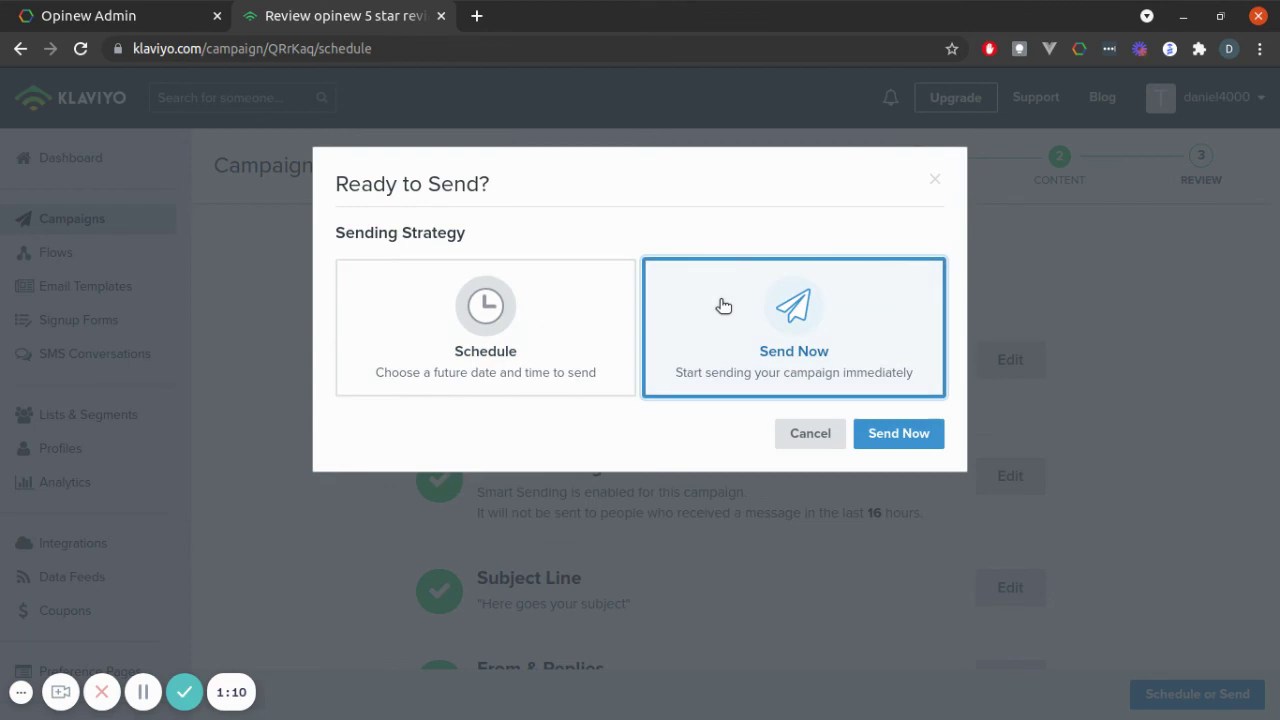
pyautogui.click(898, 434)
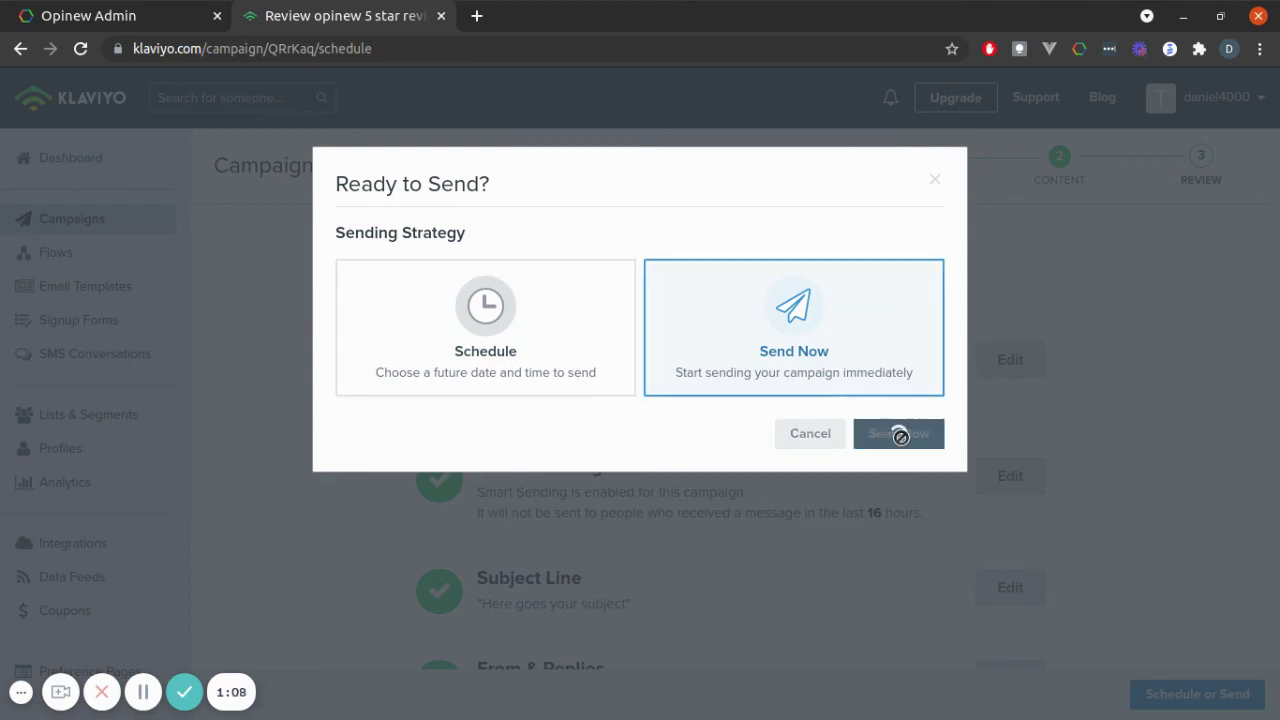